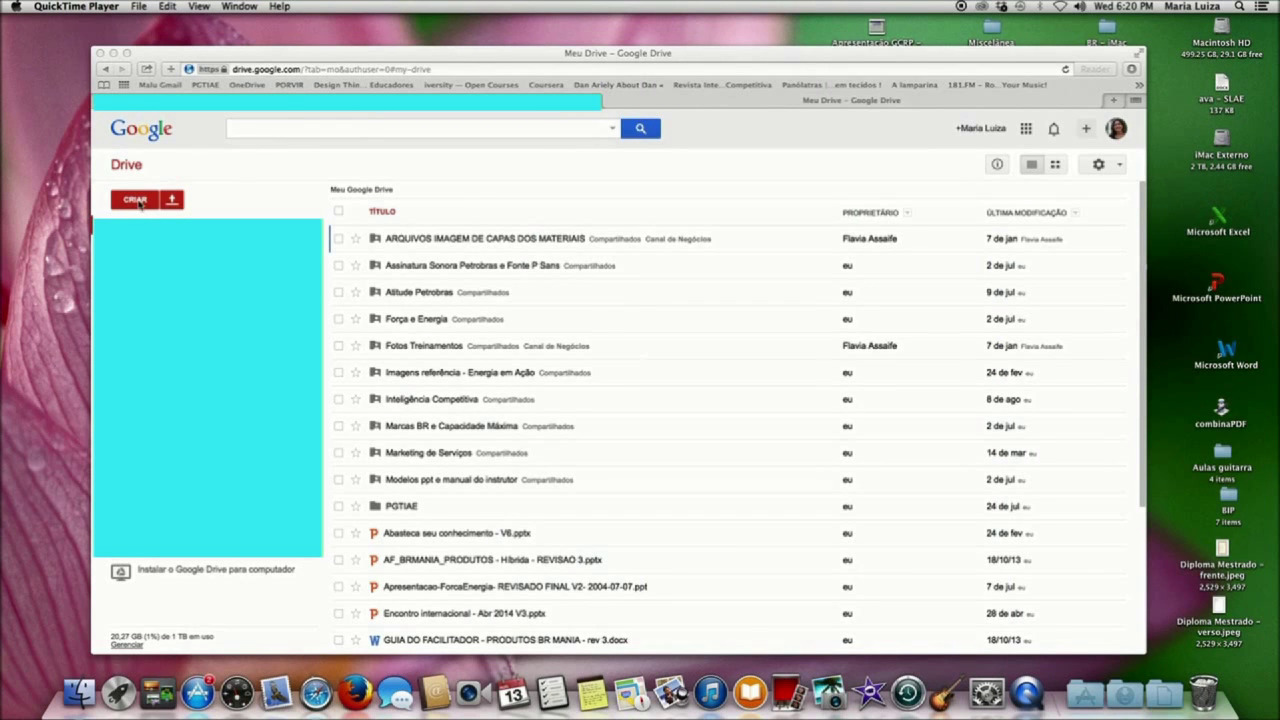
Create a new blank form (Formulário) in Google Drive
click(137, 202)
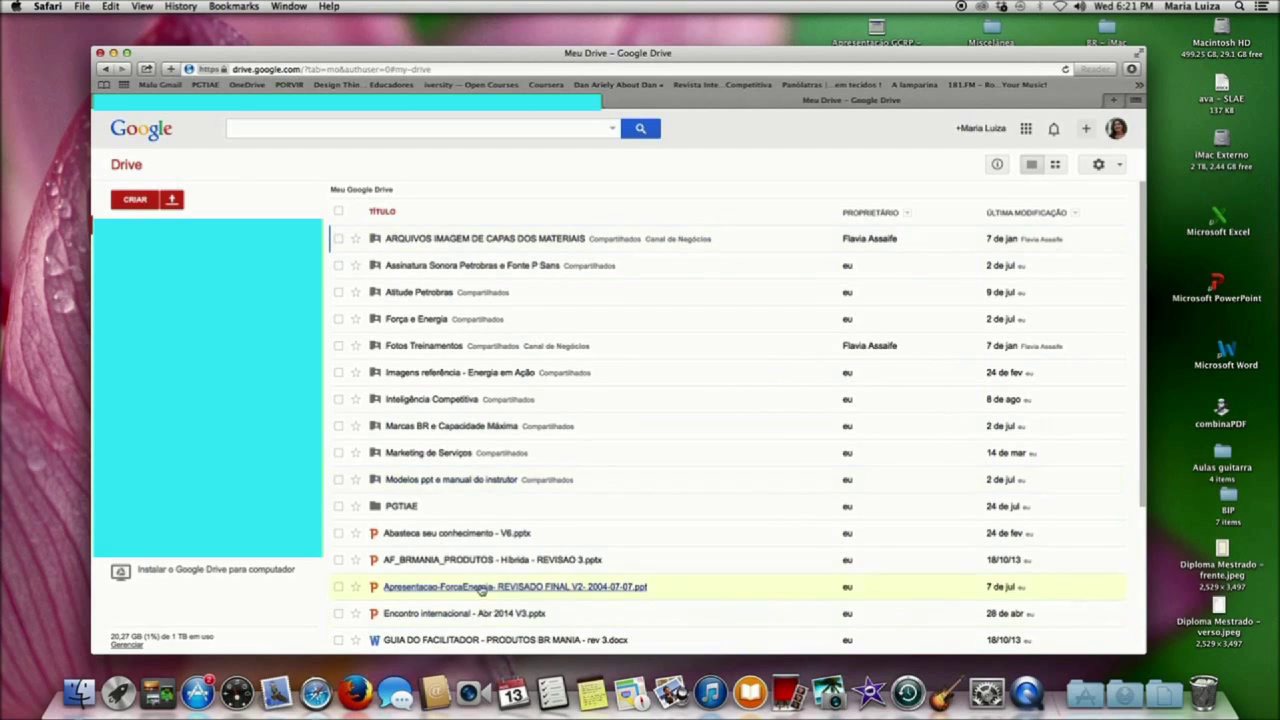
click(135, 200)
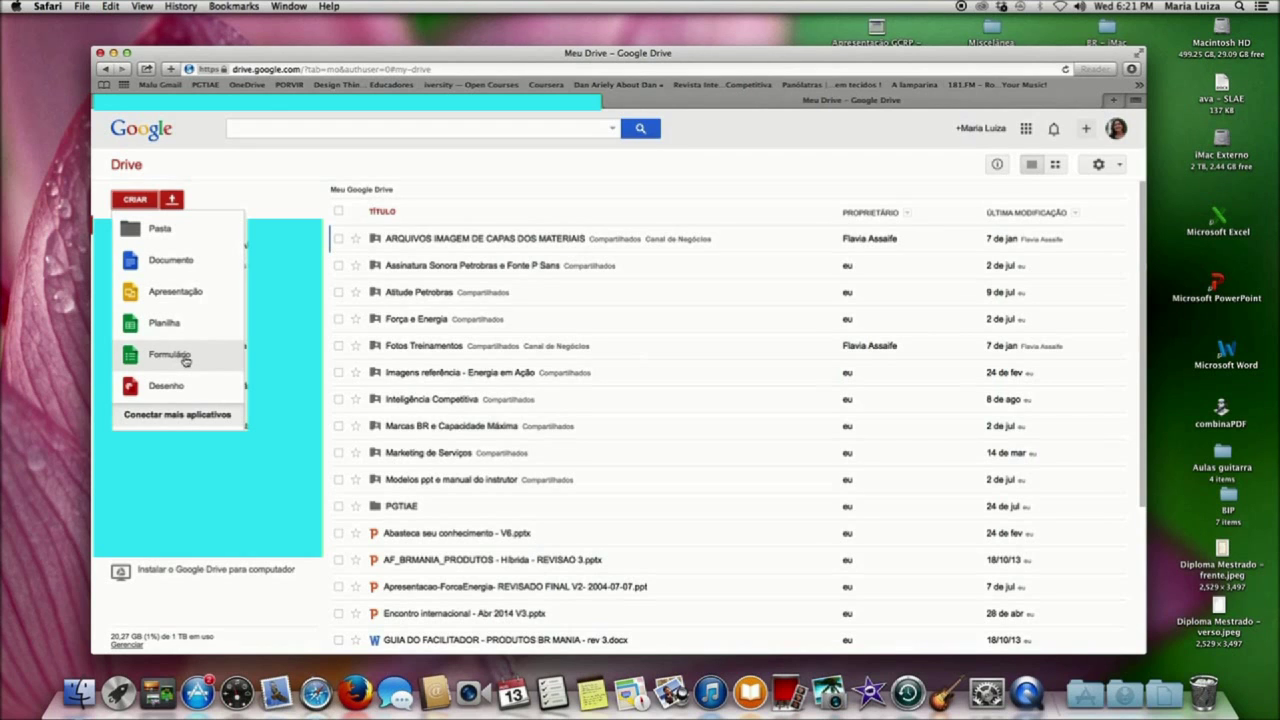
click(185, 361)
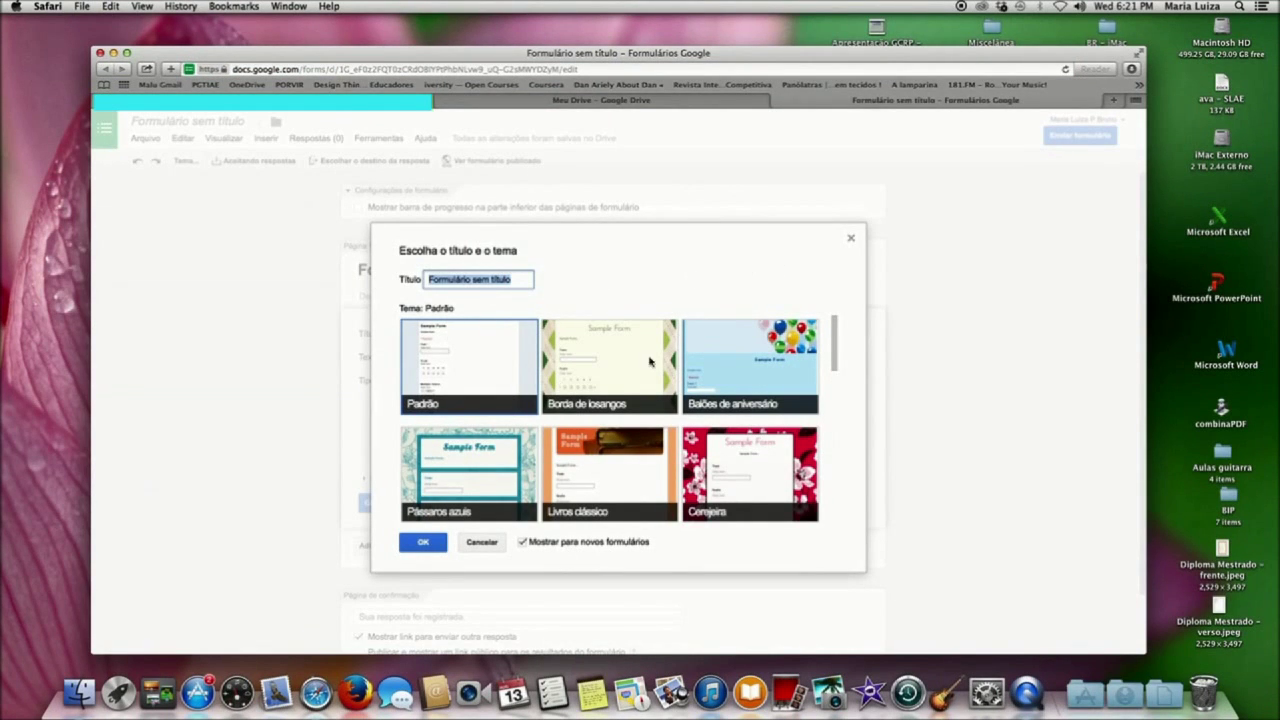
Title the new form "Cupcake Malu" and apply the Pássaros azuis theme to it
scroll(673, 379, down, 1)
scroll(670, 377, up, 1)
scroll(601, 361, down, 4)
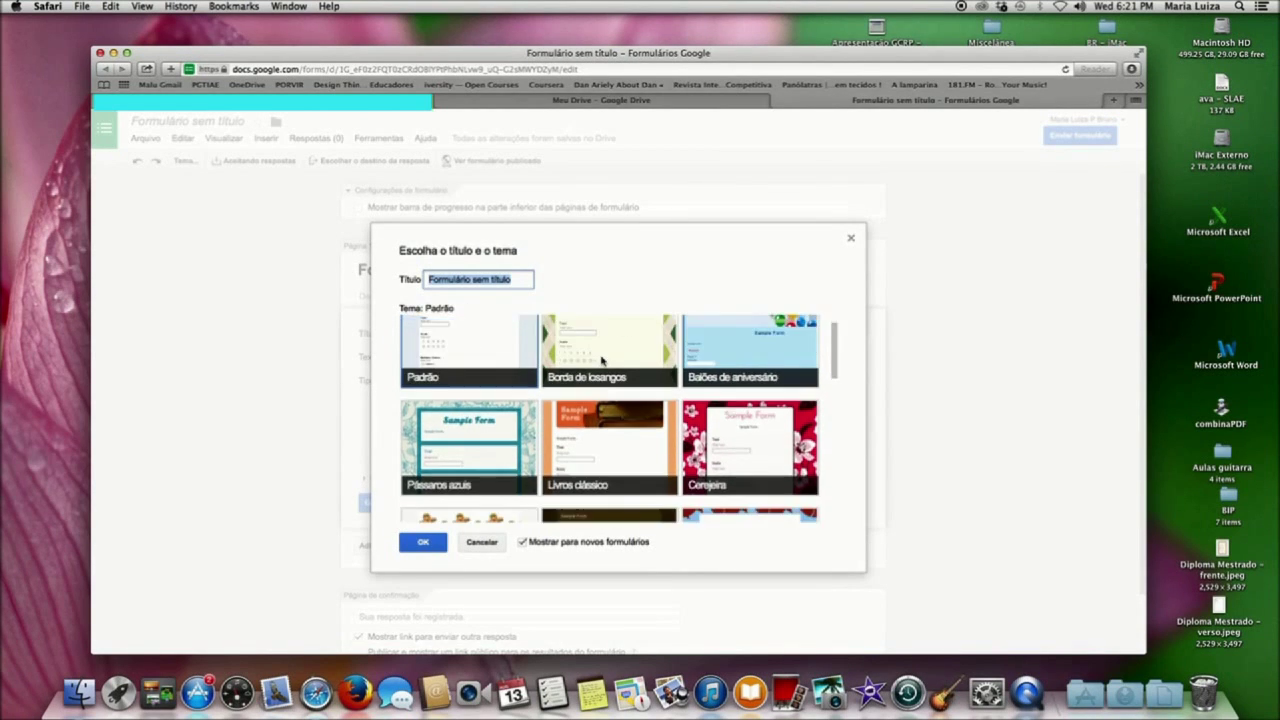
scroll(601, 361, down, 6)
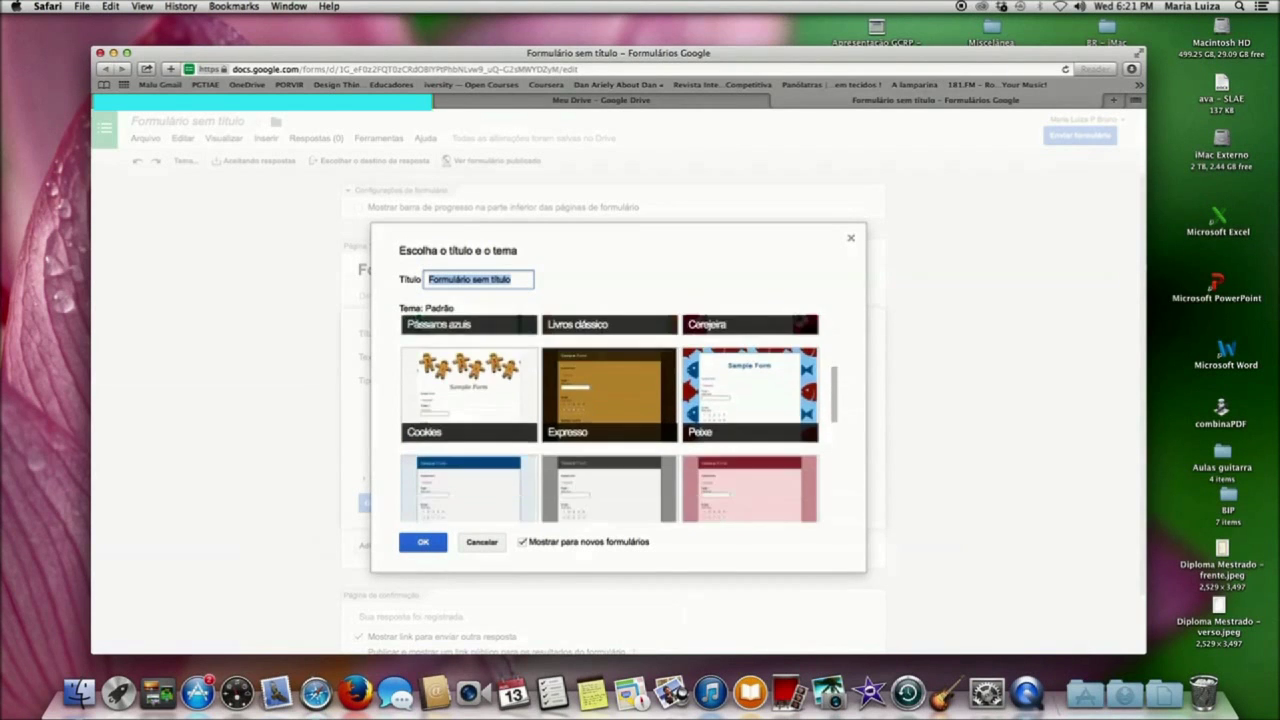
scroll(601, 361, down, 7)
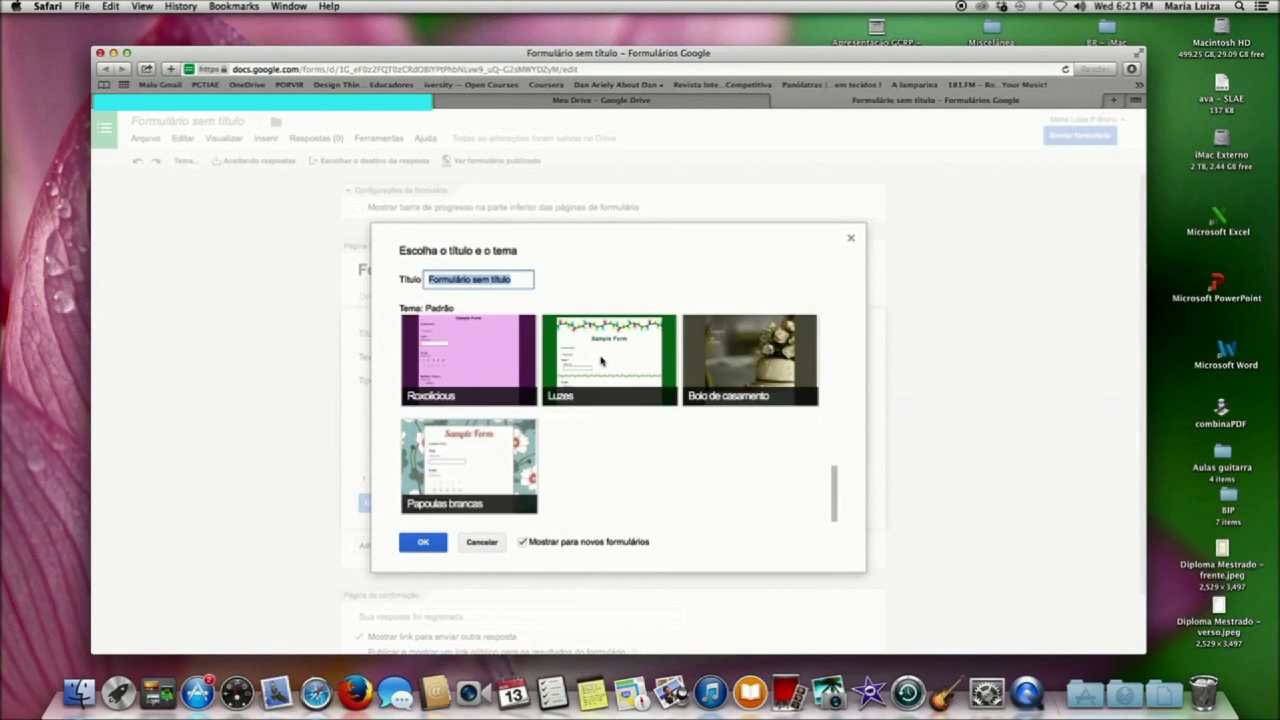
scroll(601, 361, up, 15)
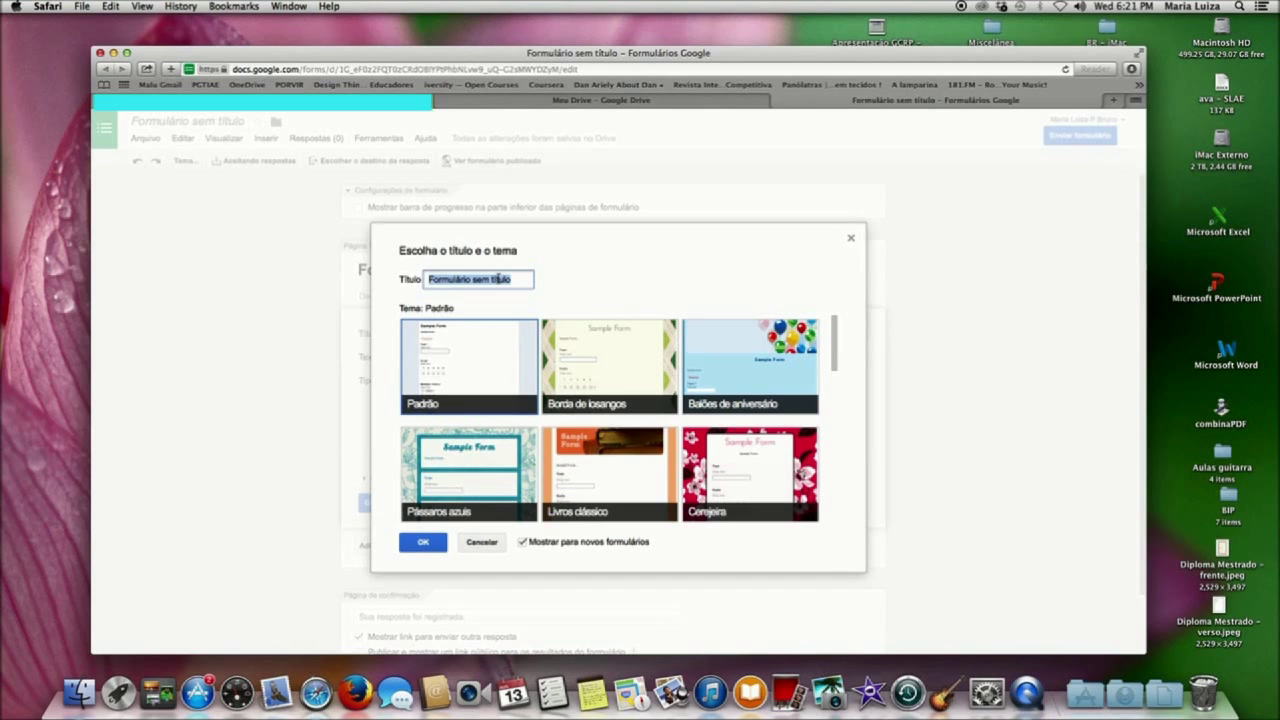
text(Cupcake Malu)
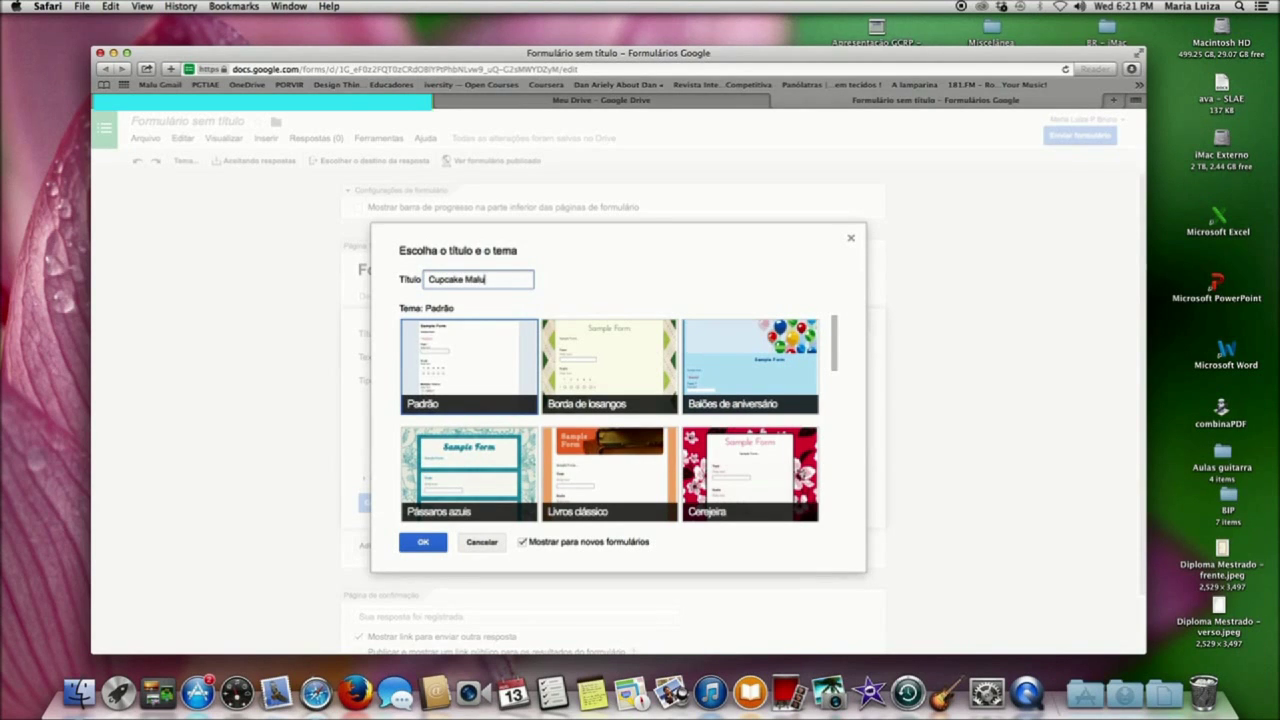
scroll(485, 461, down, 1)
double_click(482, 455)
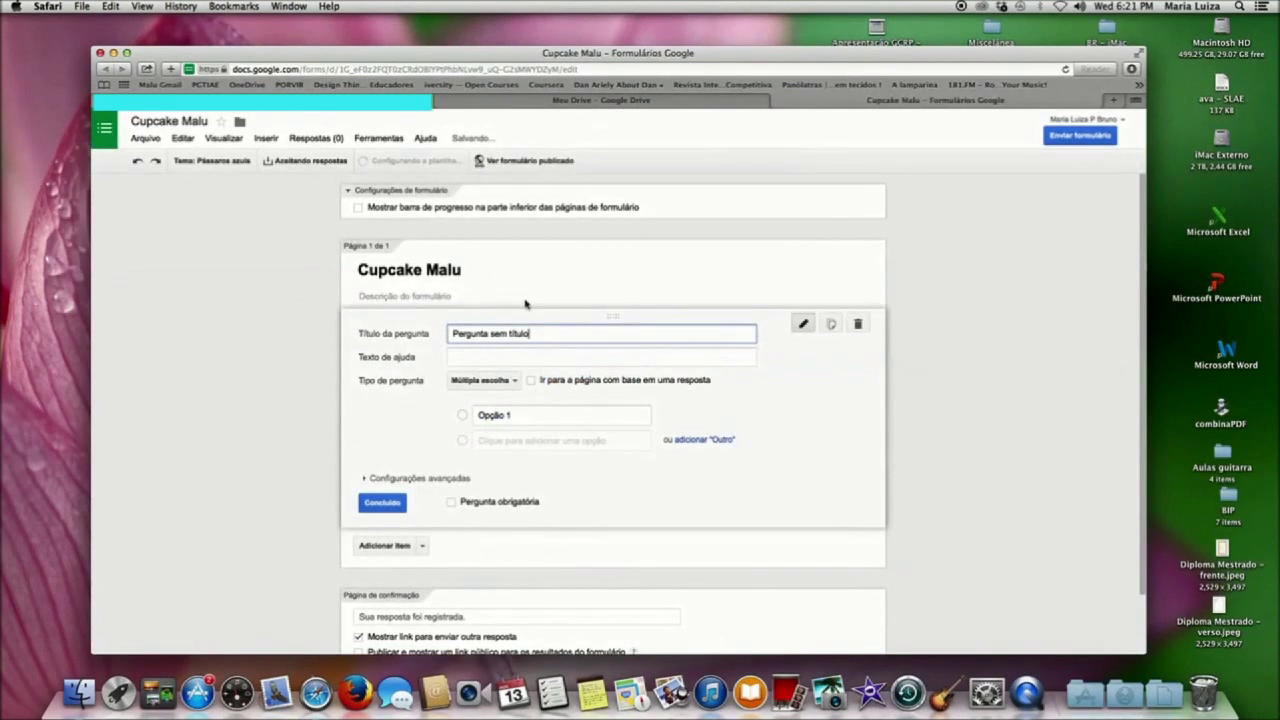
Enter the form description "Pesquisa de satisfação" and title the first question "Você está satisfeito com o atendimento de nossa loja?"
click(510, 296)
text(Pesquisa de satisfação)
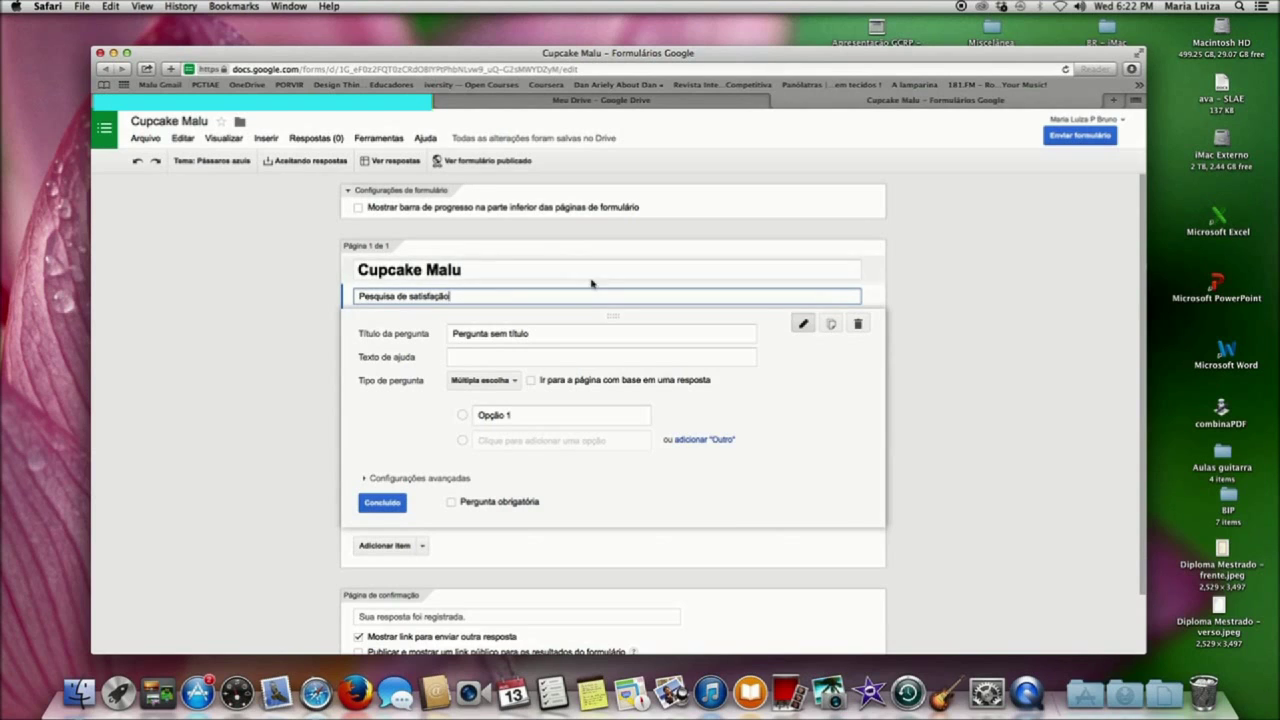
click(508, 336)
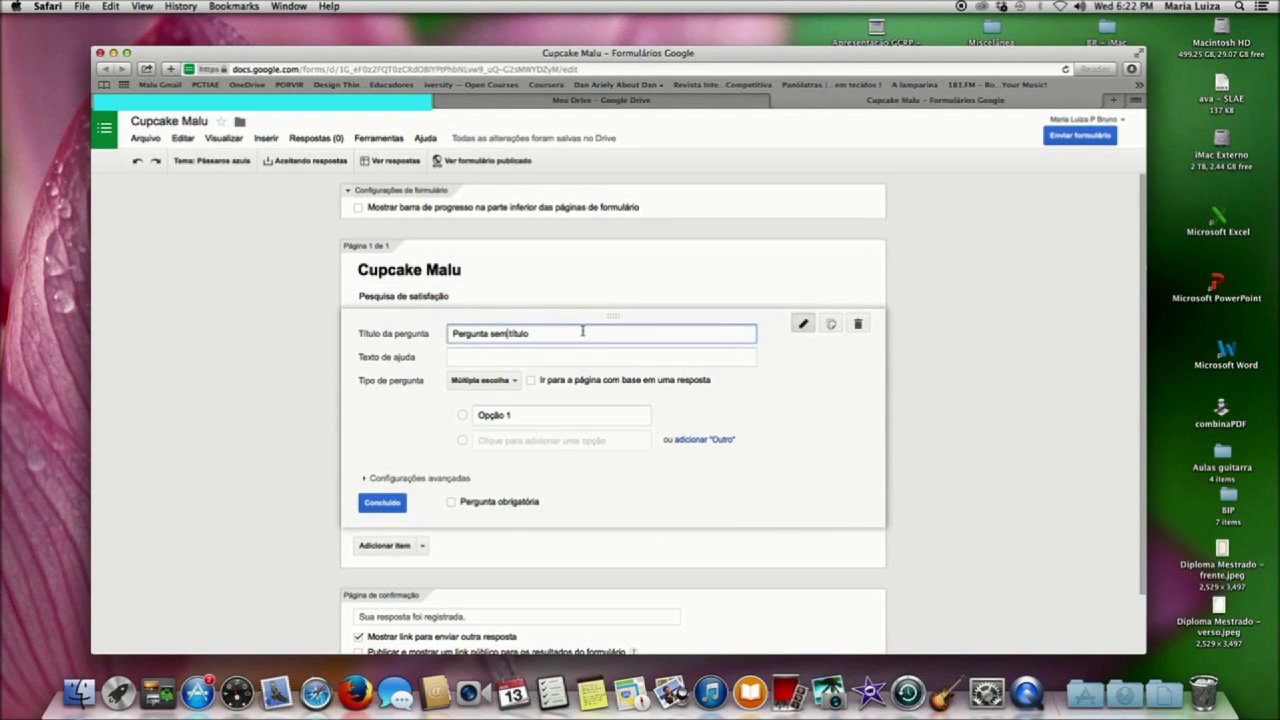
triple_click(522, 335)
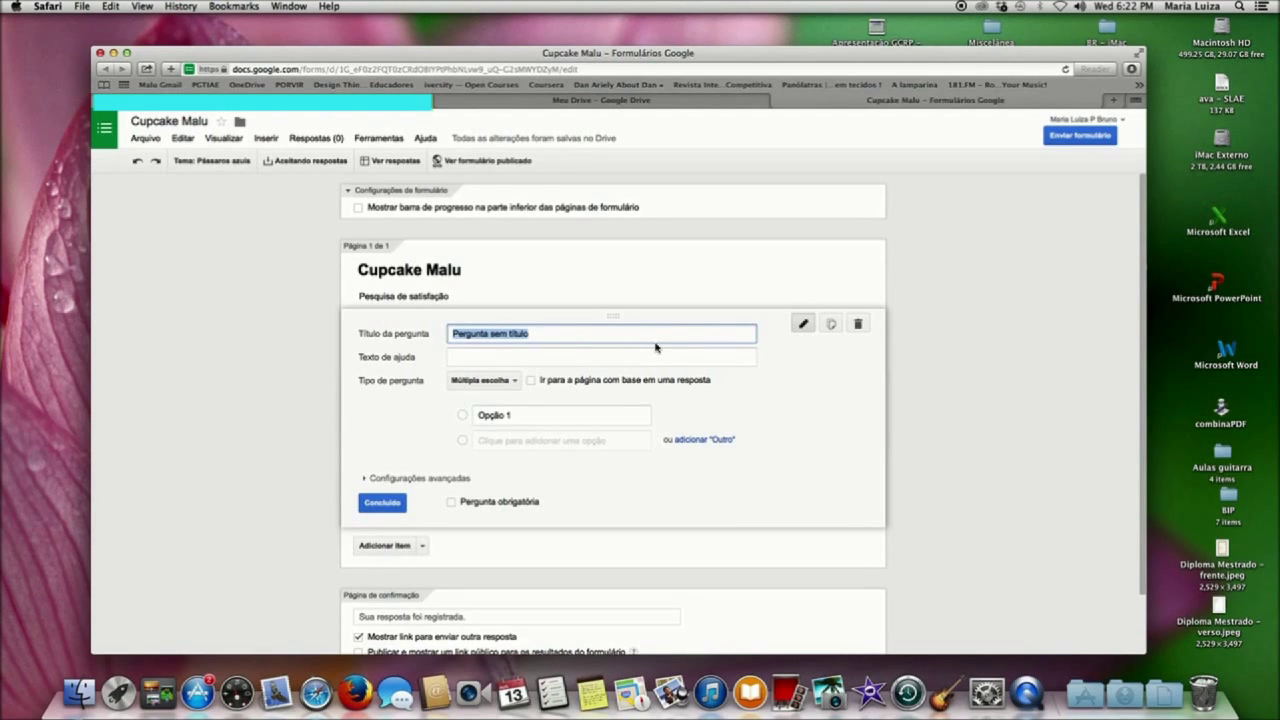
text(Você está satisfeito com o atendimento de nossa loja?)
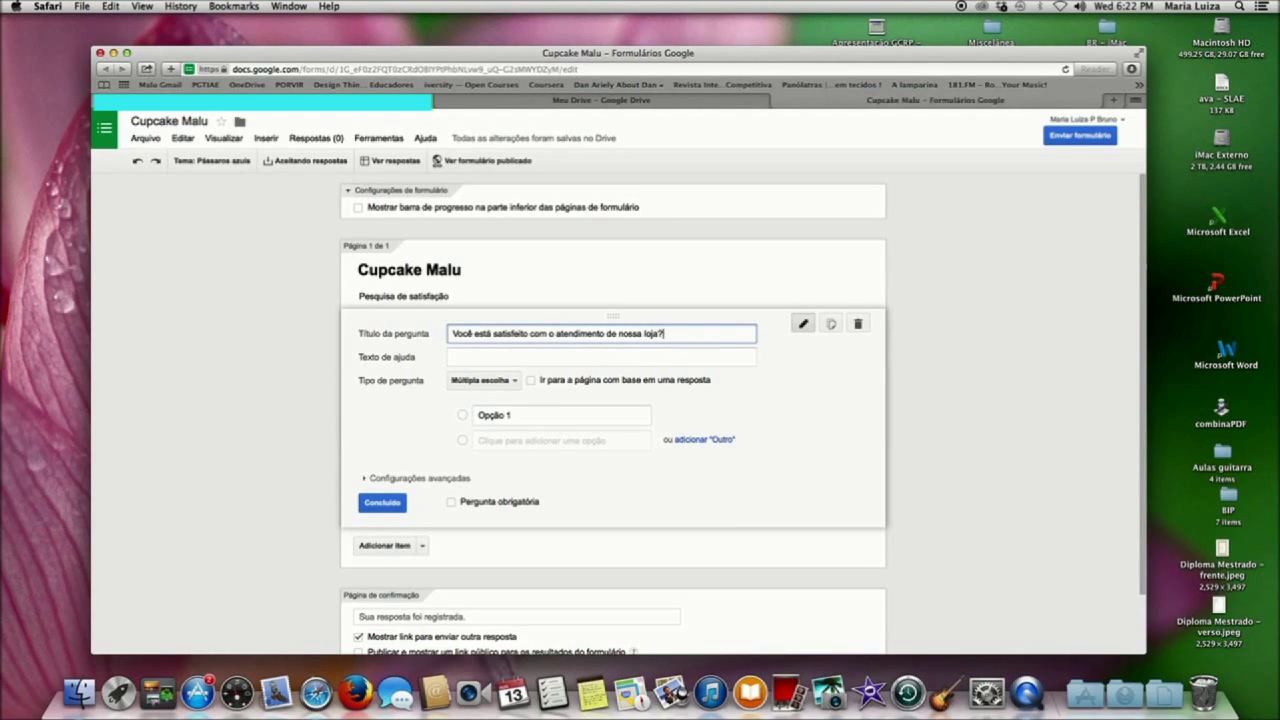
Set the first question's help text to "Marque seu grau de satisfação", without a final period
click(497, 358)
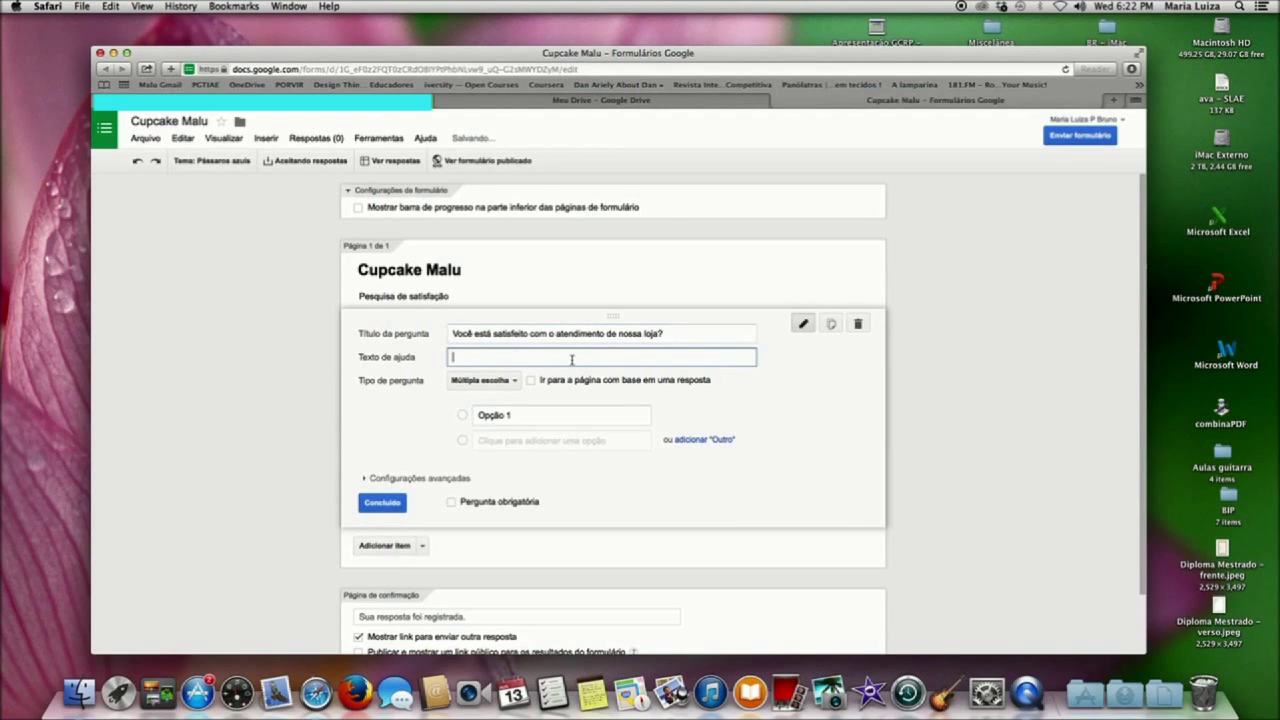
text(raz)
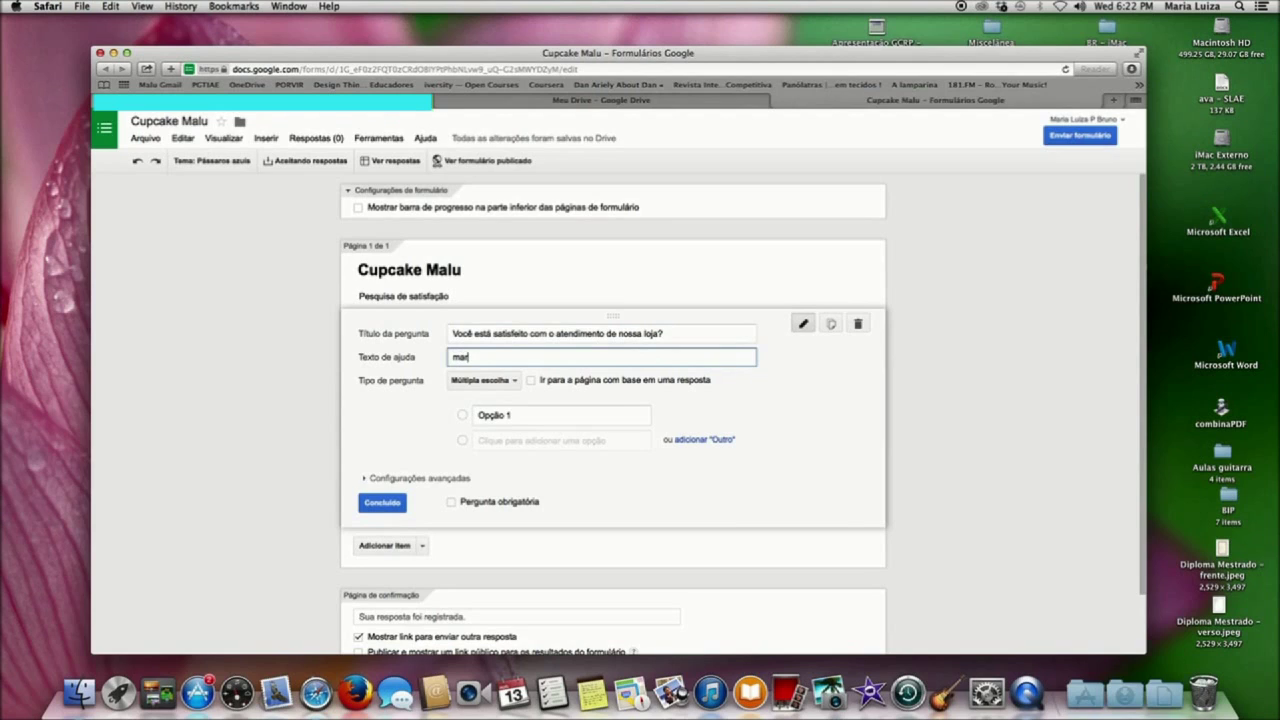
key(BackSpace)
key(BackSpace)
key(BackSpace)
text(Marque seu grau de satisfação.)
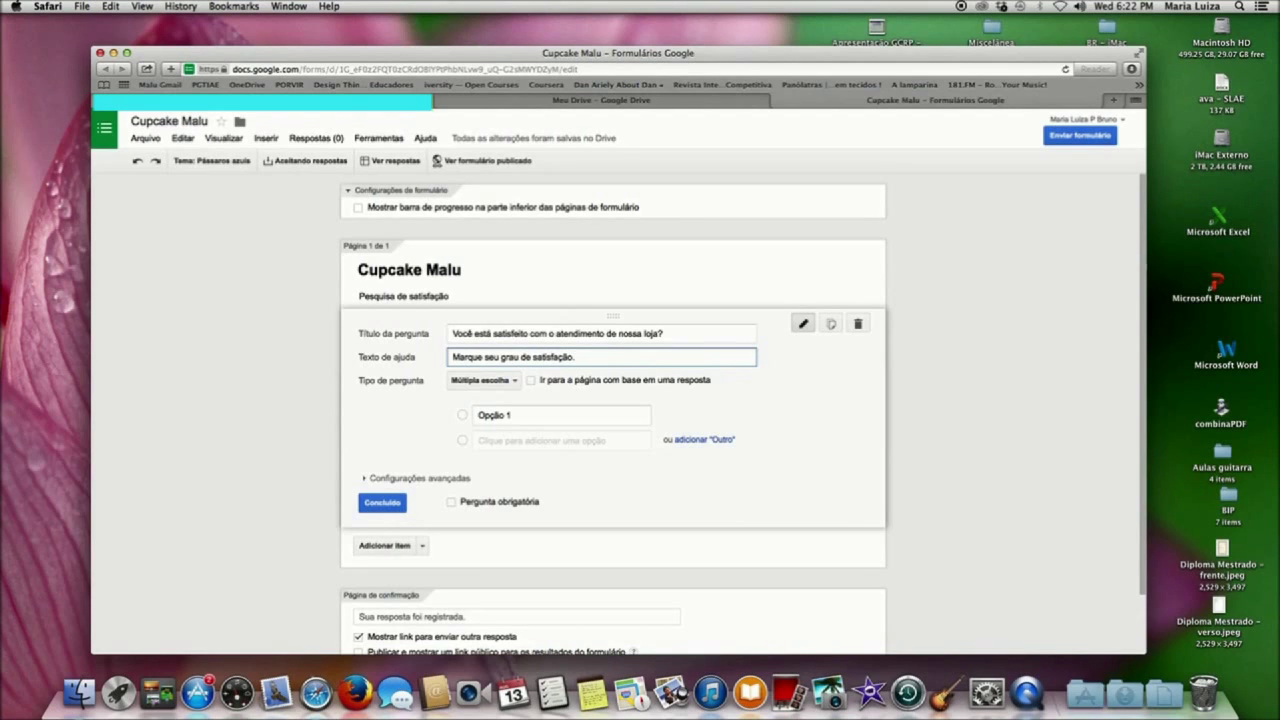
key(BackSpace)
Make the first question a mandatory Escala question, labelling 1 as "Insatisfeito" and 5 as "Muito satisfeito"
click(516, 384)
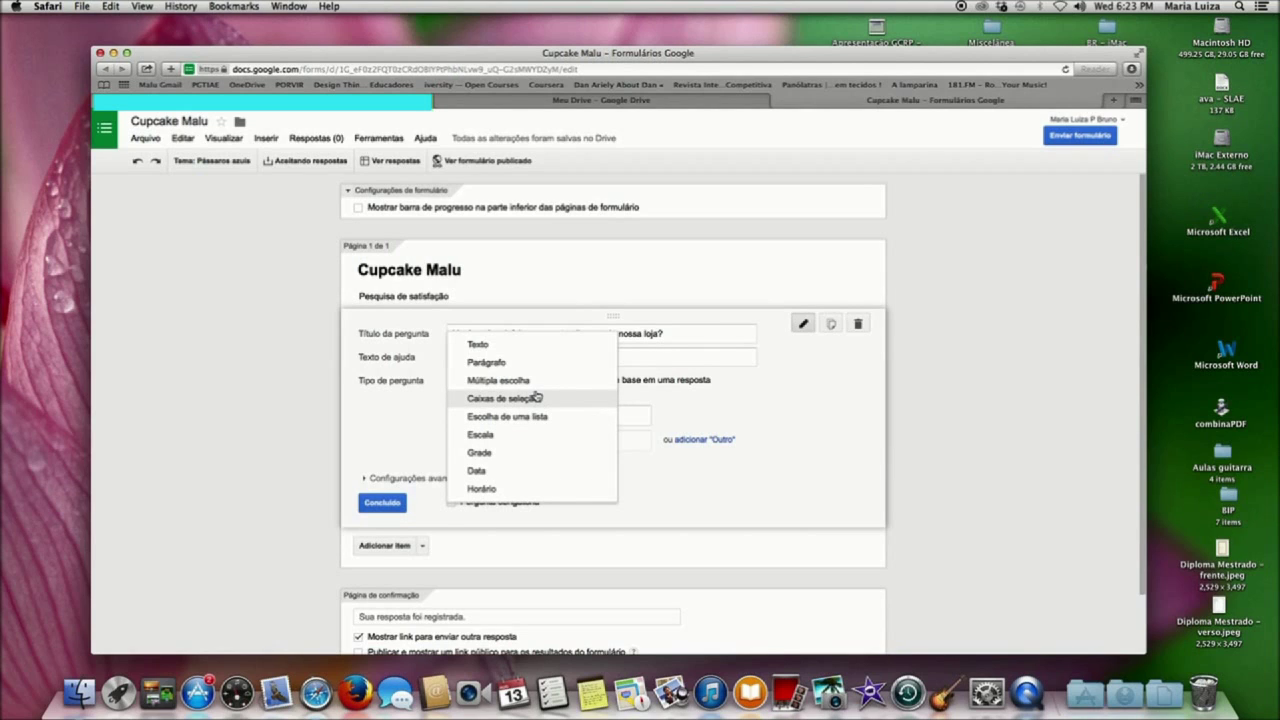
click(502, 438)
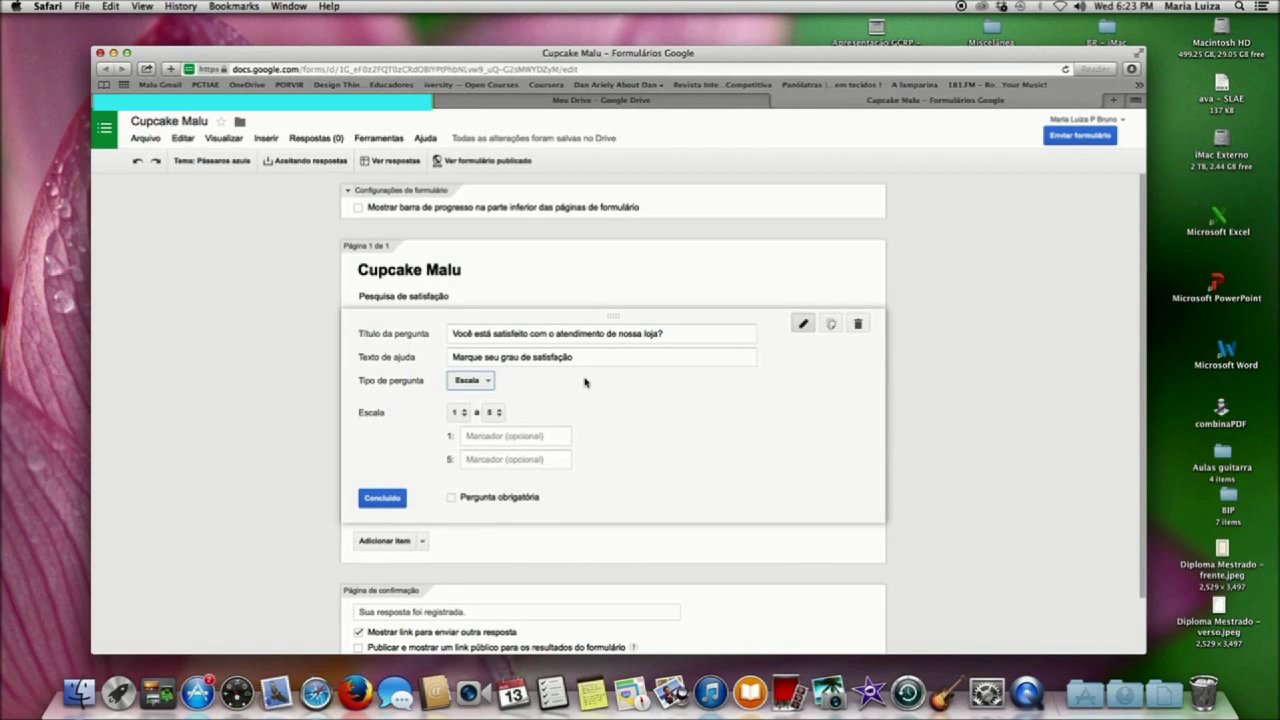
click(522, 437)
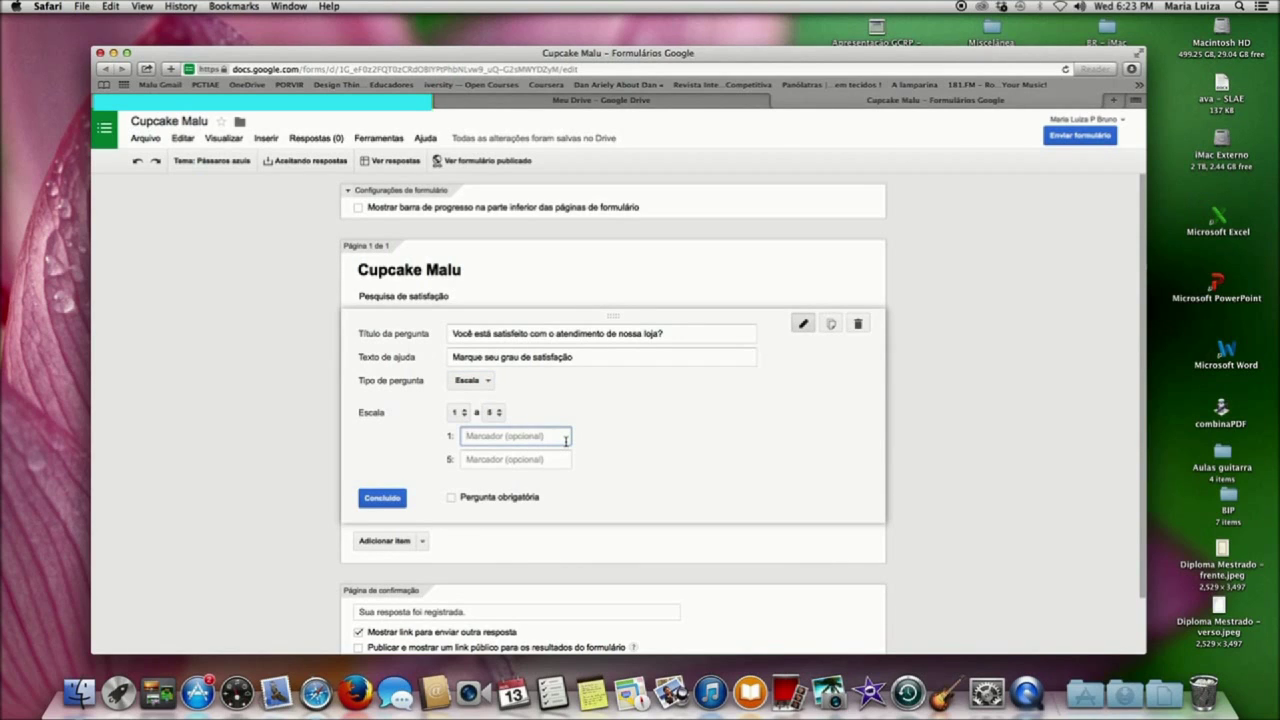
text(I)
text(nsta)
key(BackSpace)
key(BackSpace)
text(satisfeito)
click(558, 458)
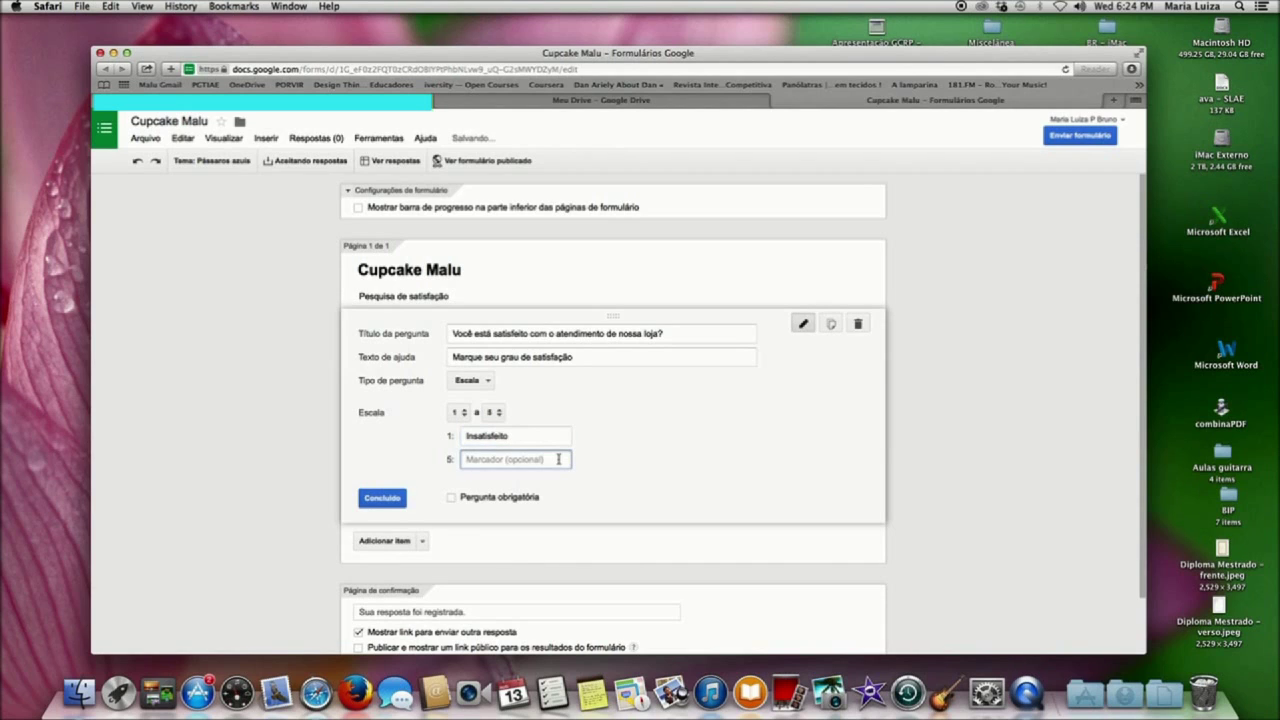
text(Muito sa)
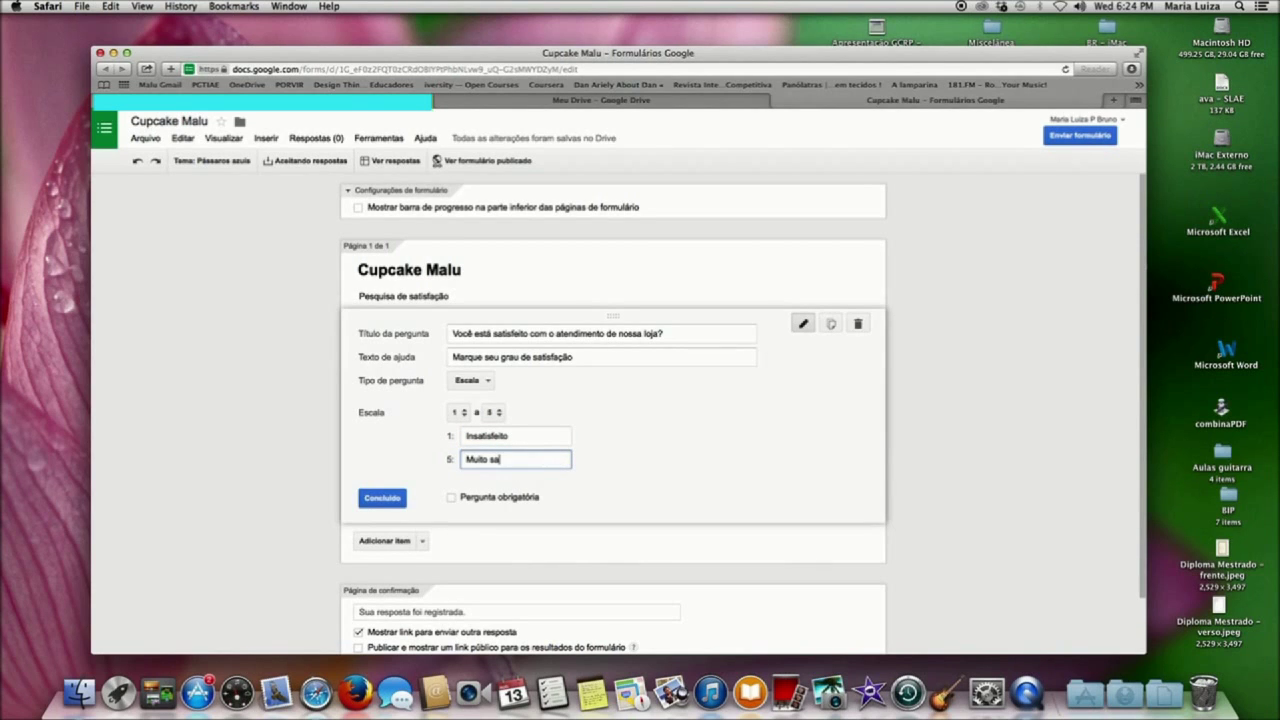
text(tisfeito)
click(453, 500)
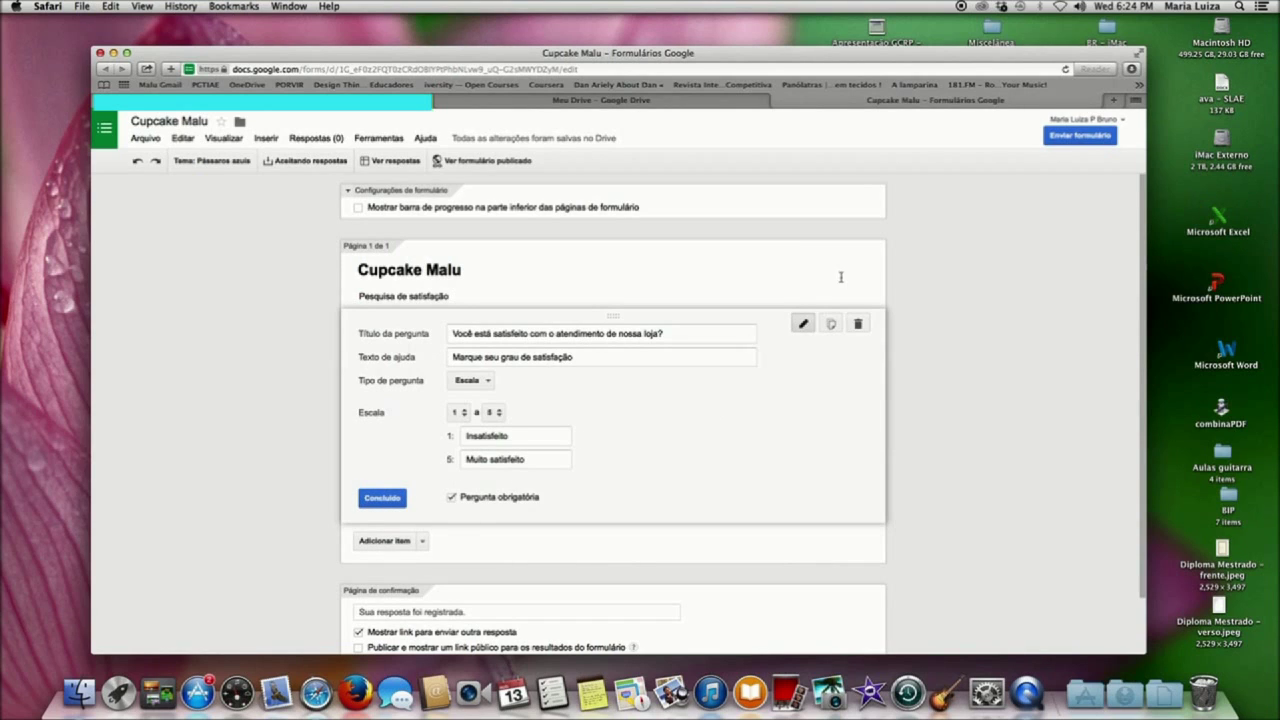
Add a second question titled "Qual o seu sabor preferido de cupcake?" and set its type to Múltipla escolha
click(386, 542)
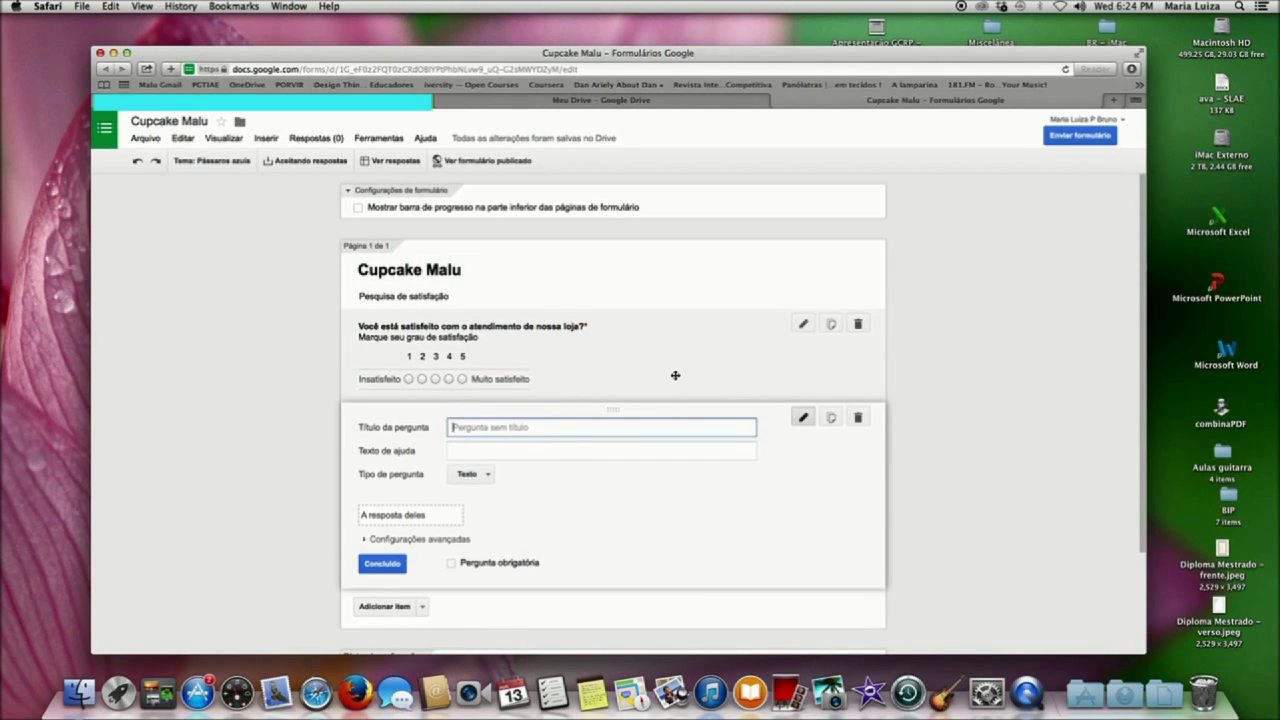
click(803, 326)
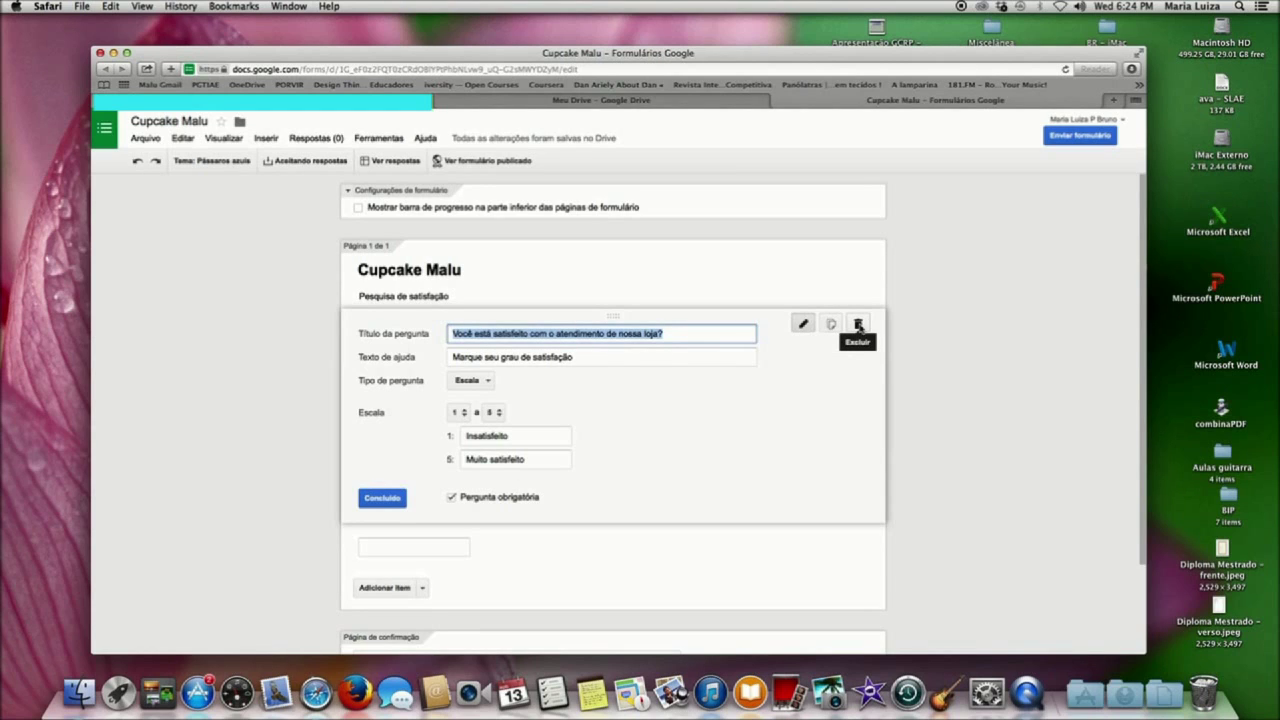
click(444, 550)
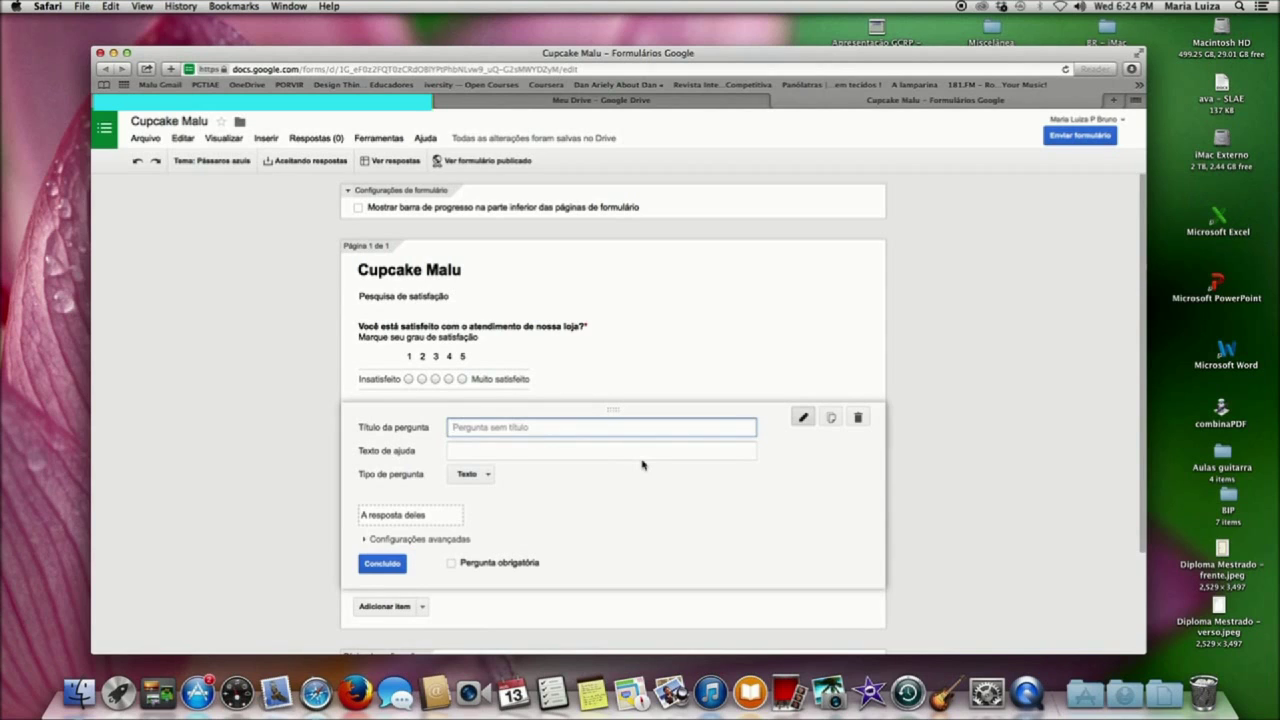
text(Qual o seu sabor preferido de cupcake?)
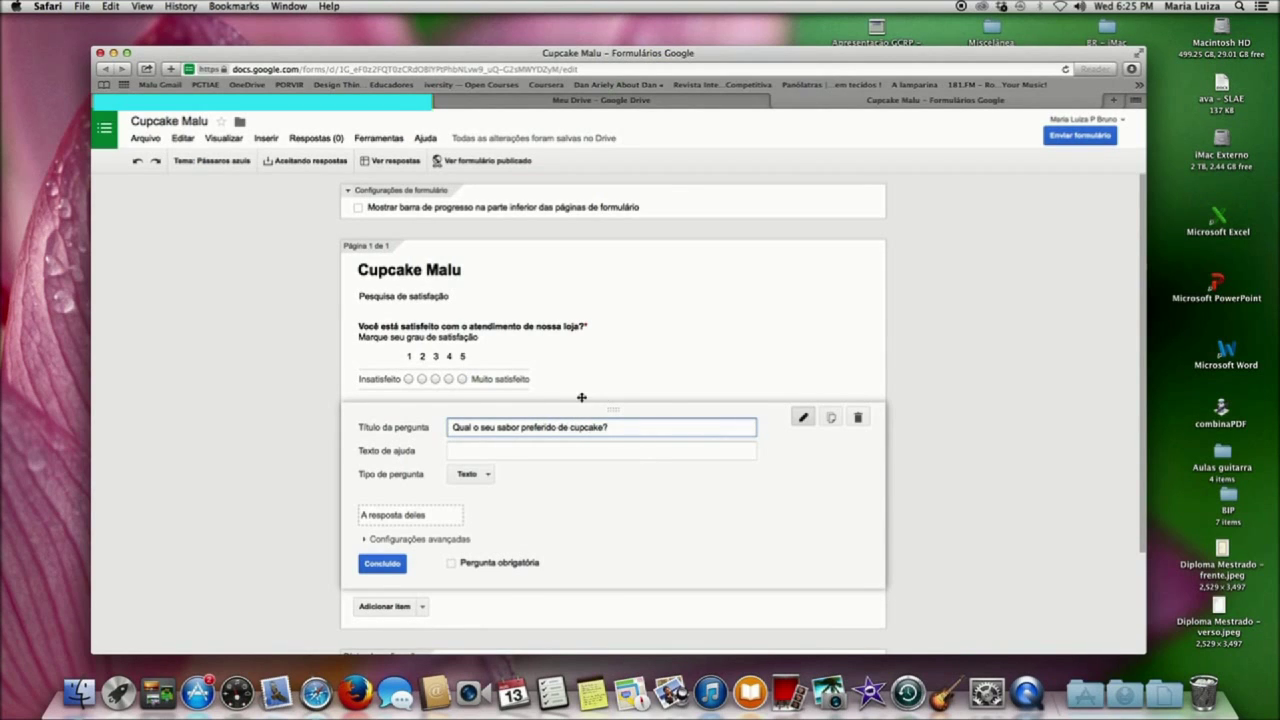
click(486, 476)
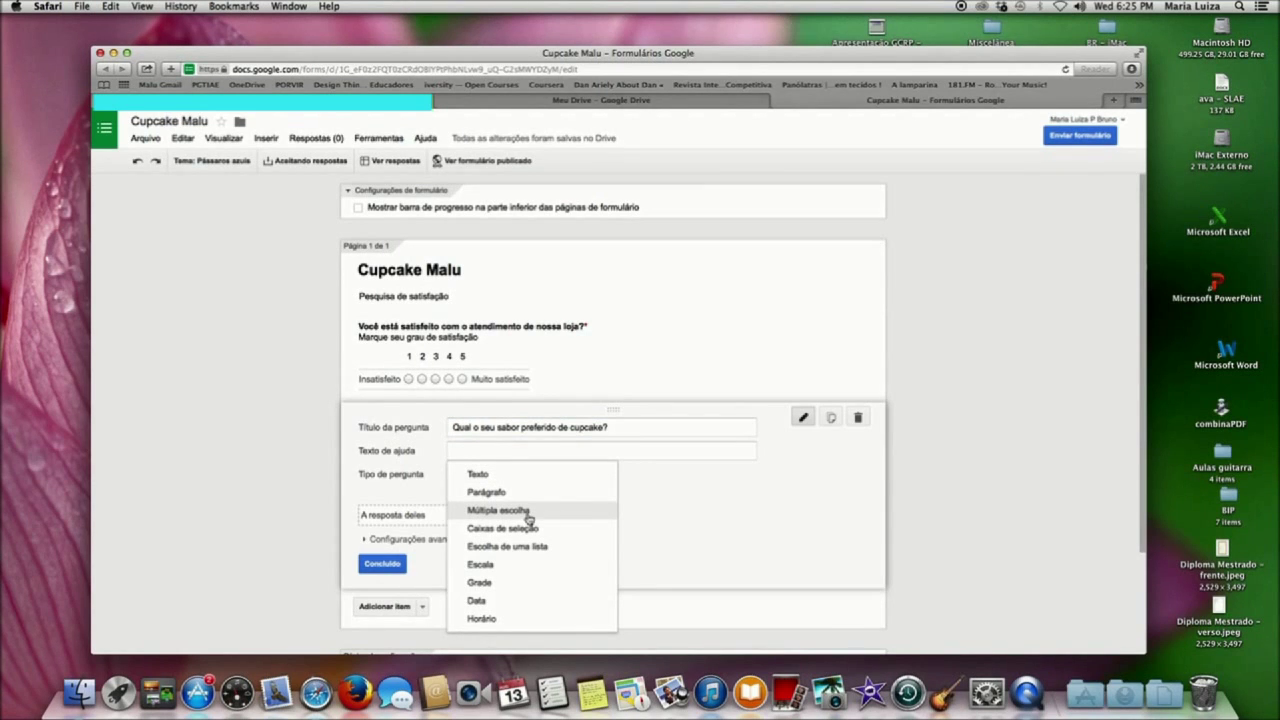
click(527, 512)
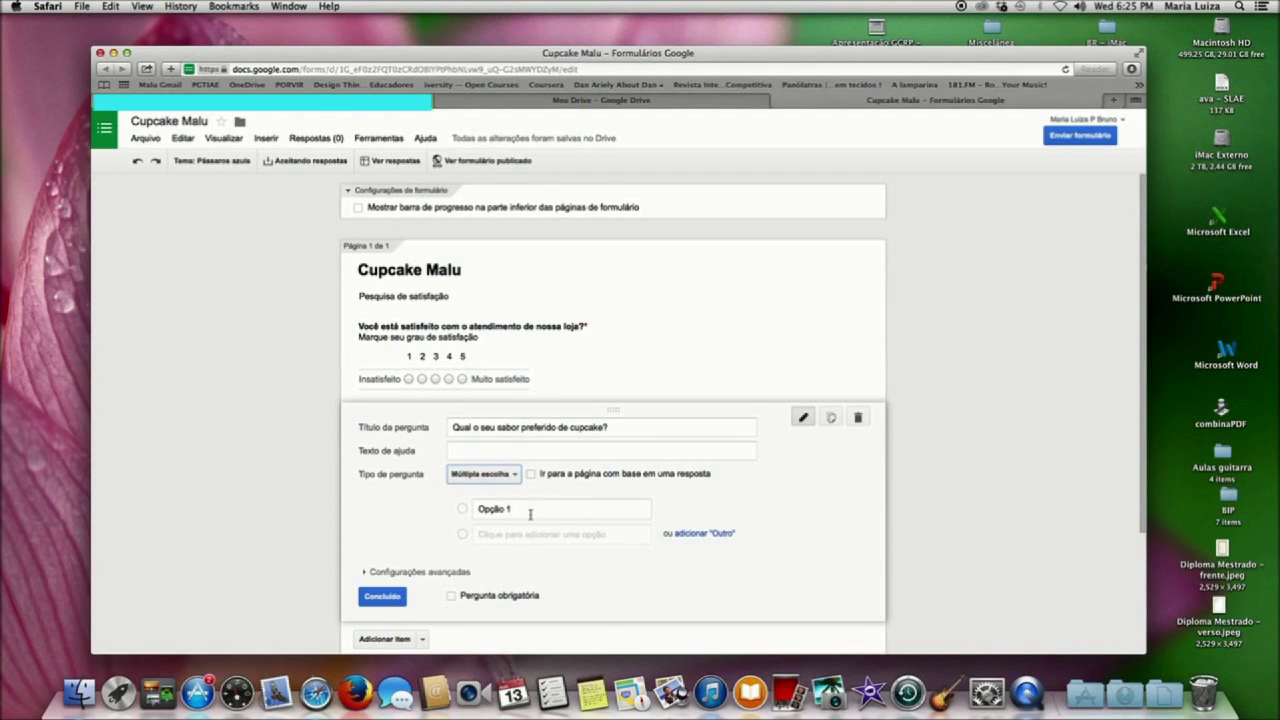
Give the cupcake flavour question the options Chocolate, Morango, Baunilha and Coco, and make it mandatory
click(624, 510)
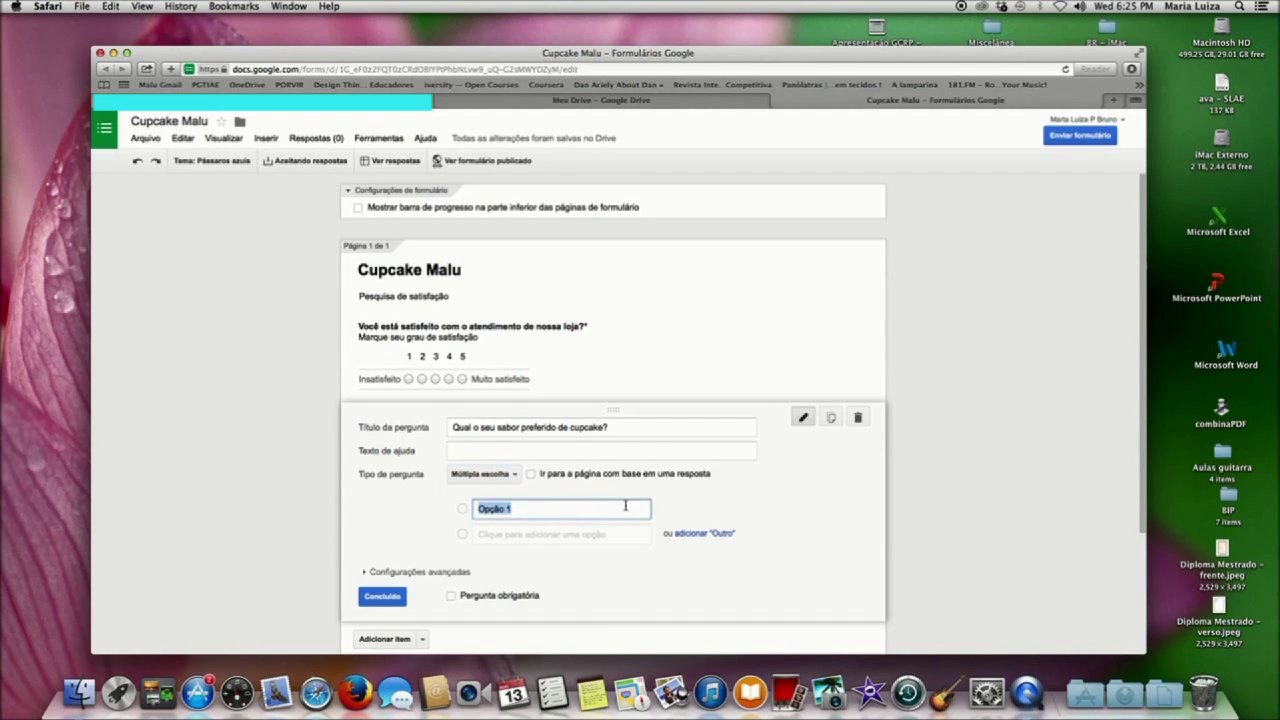
text(Chocolate)
click(630, 532)
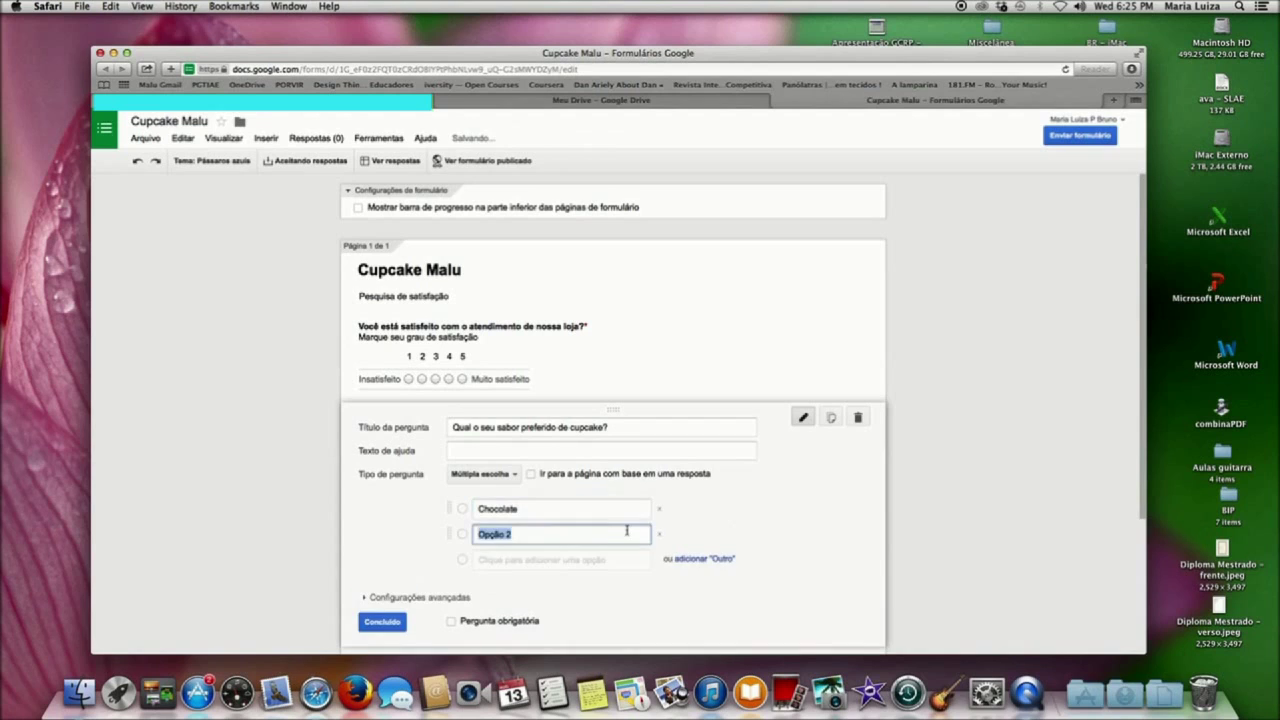
text(Morango)
click(532, 566)
text(Baunilha)
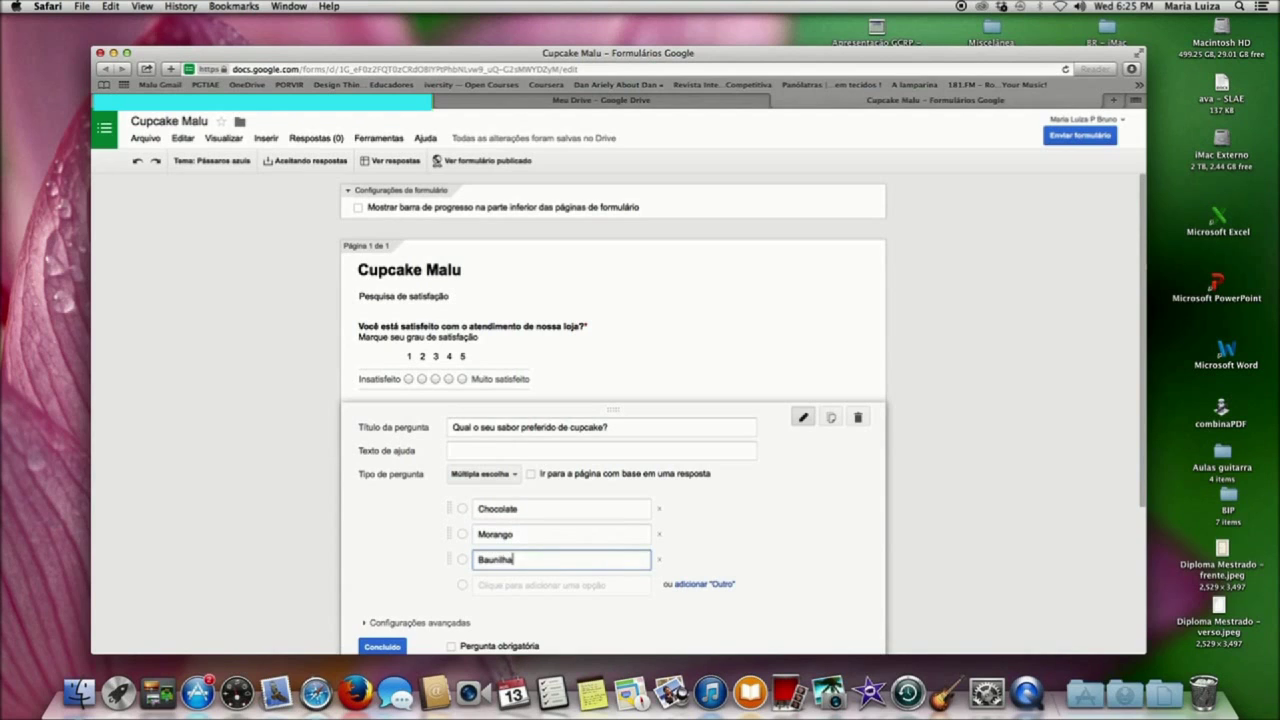
click(505, 586)
text(Coco)
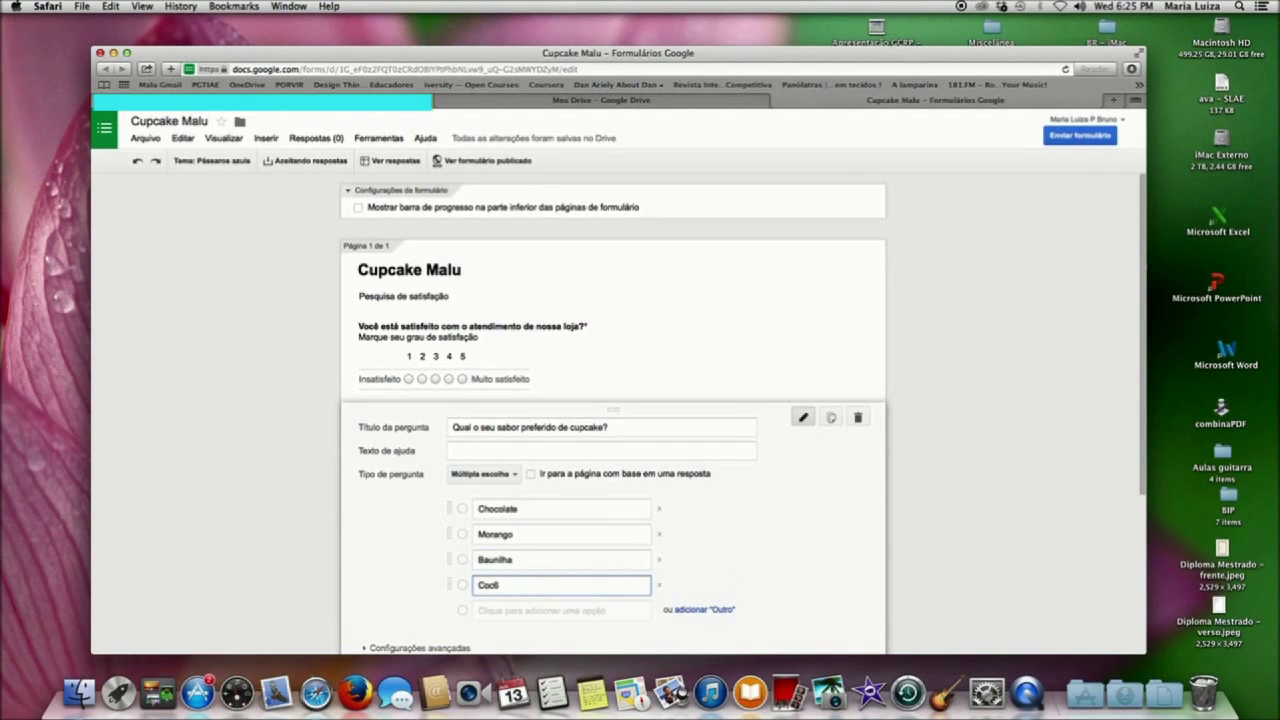
scroll(597, 523, down, 5)
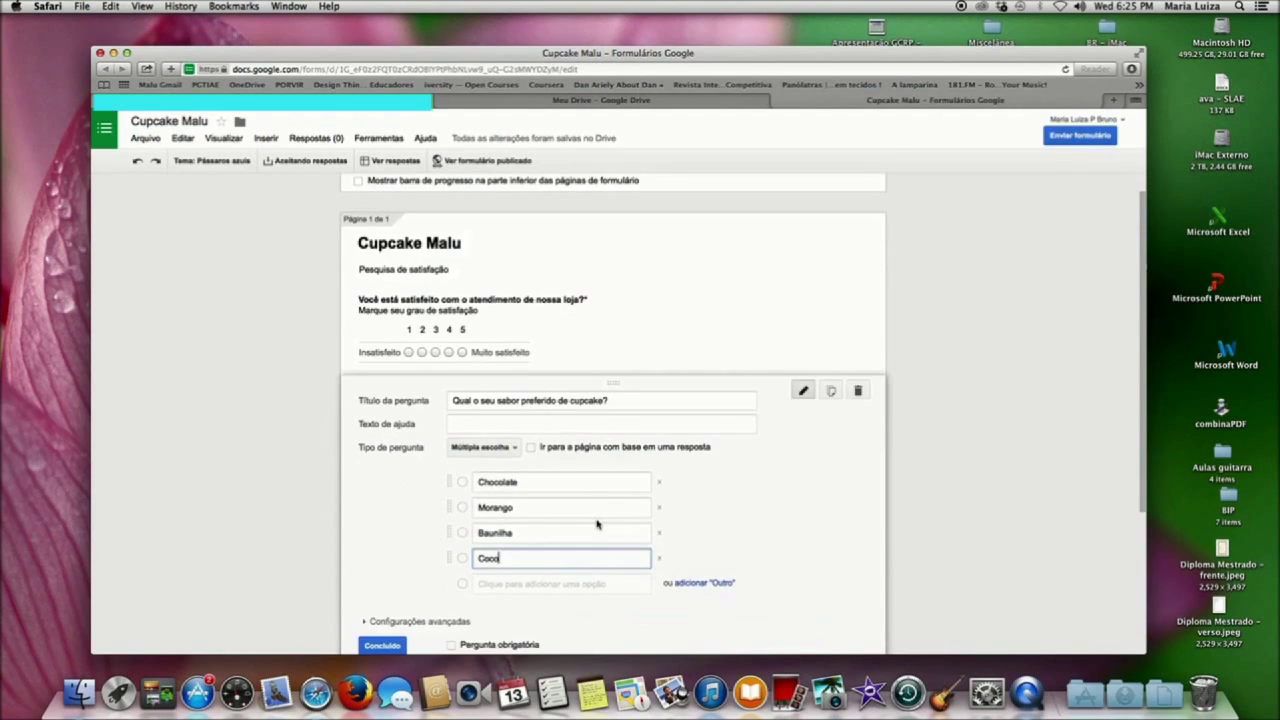
text(co)
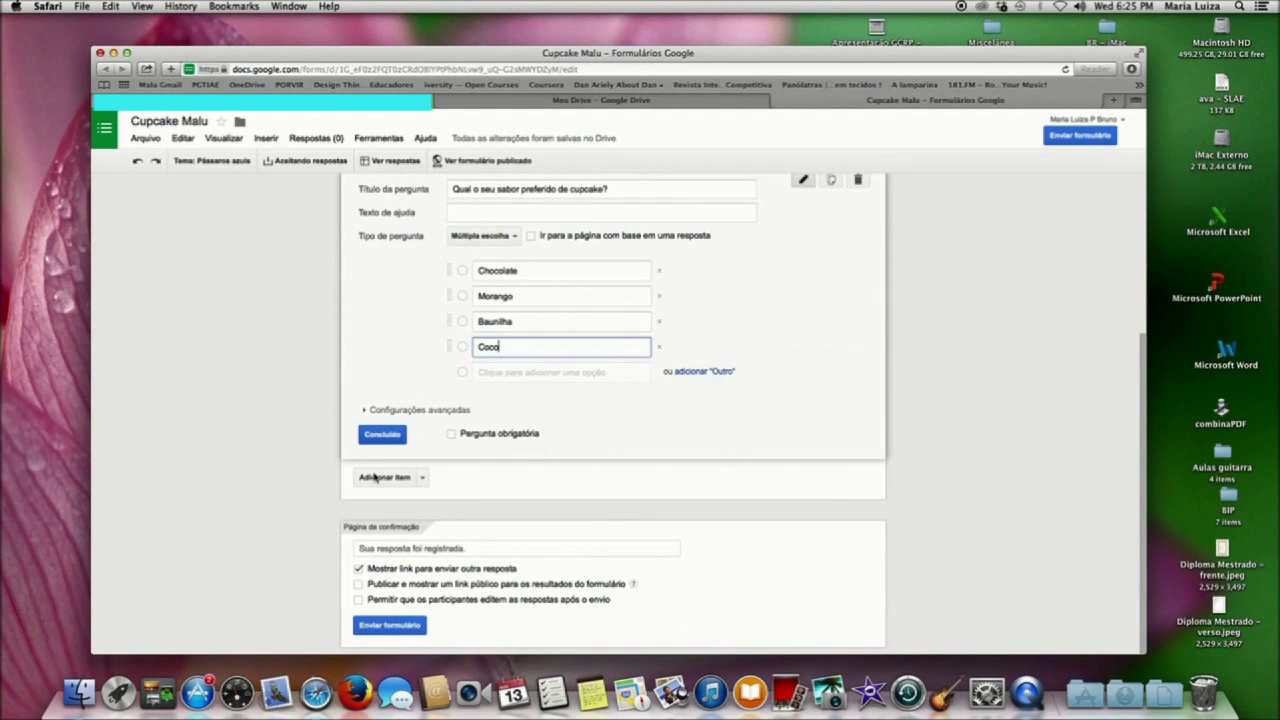
click(453, 434)
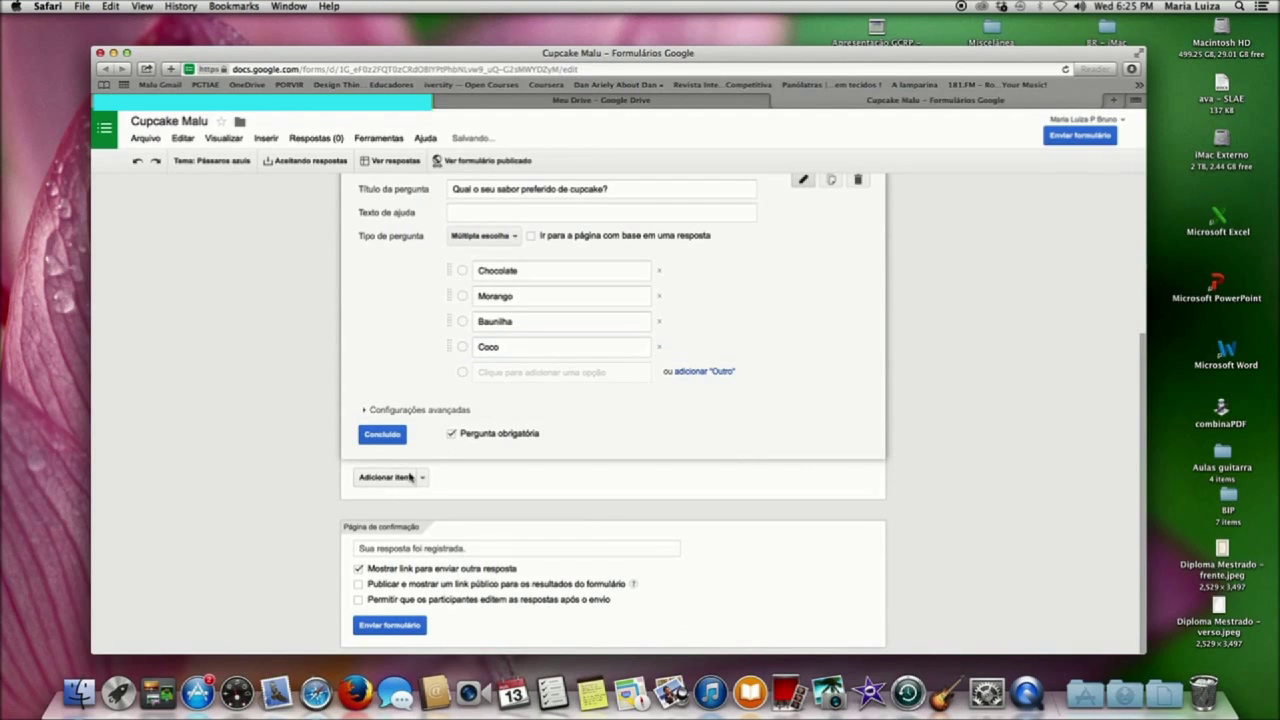
Make the cupcake flavour question optional and add a third question below it
click(452, 434)
click(385, 478)
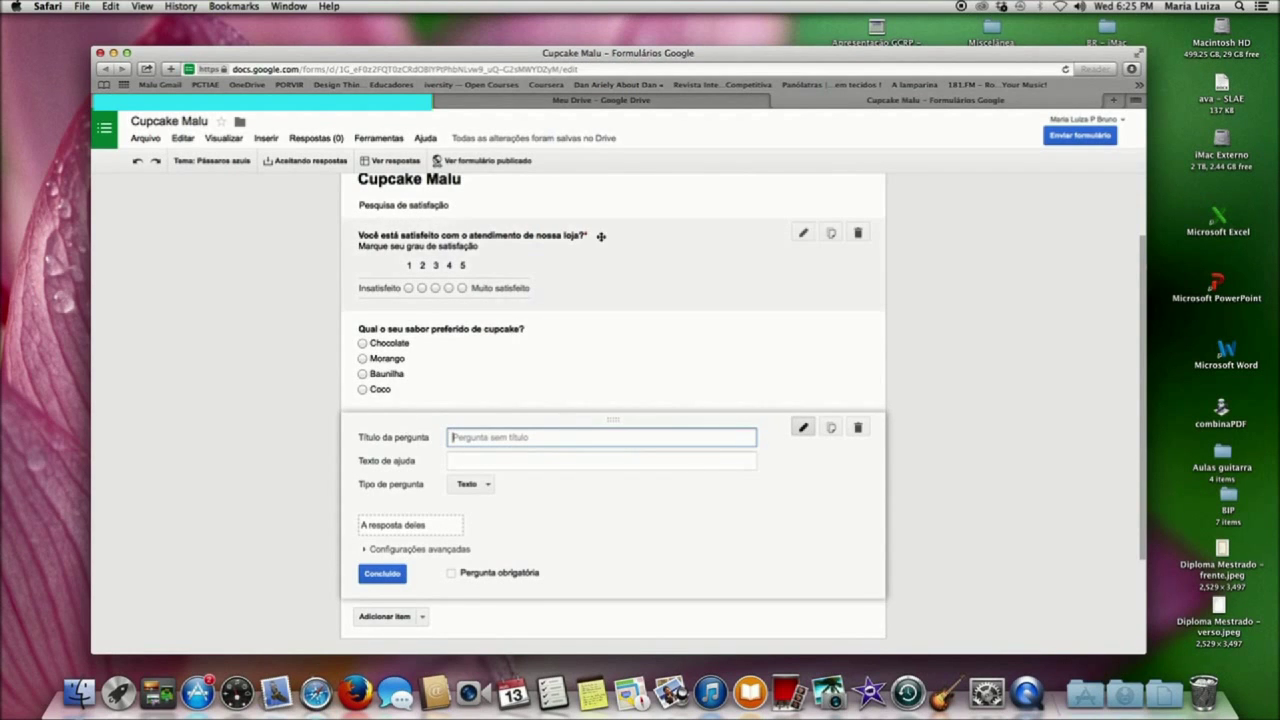
scroll(597, 236, up, 1)
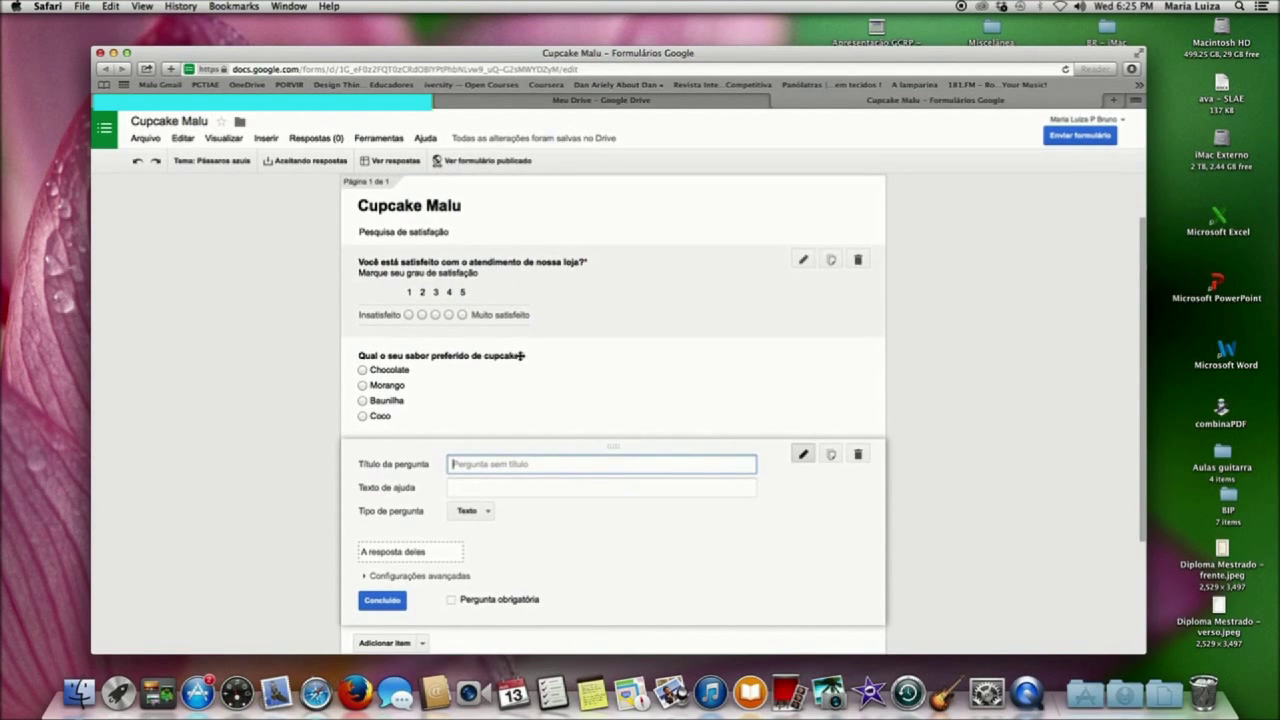
scroll(640, 400, down, 2)
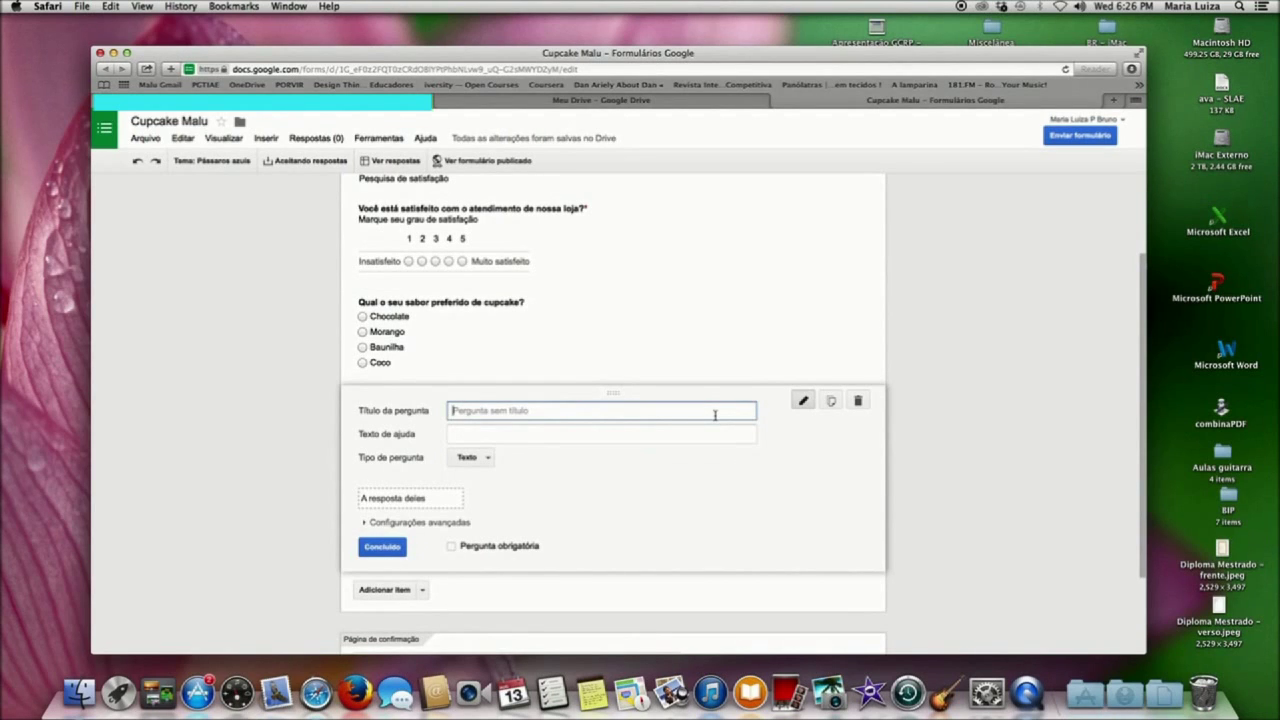
Title the third question "Como você costuma comprar nossos produtos?" and set its type to Caixas de seleção
text(Como você costuma comprar)
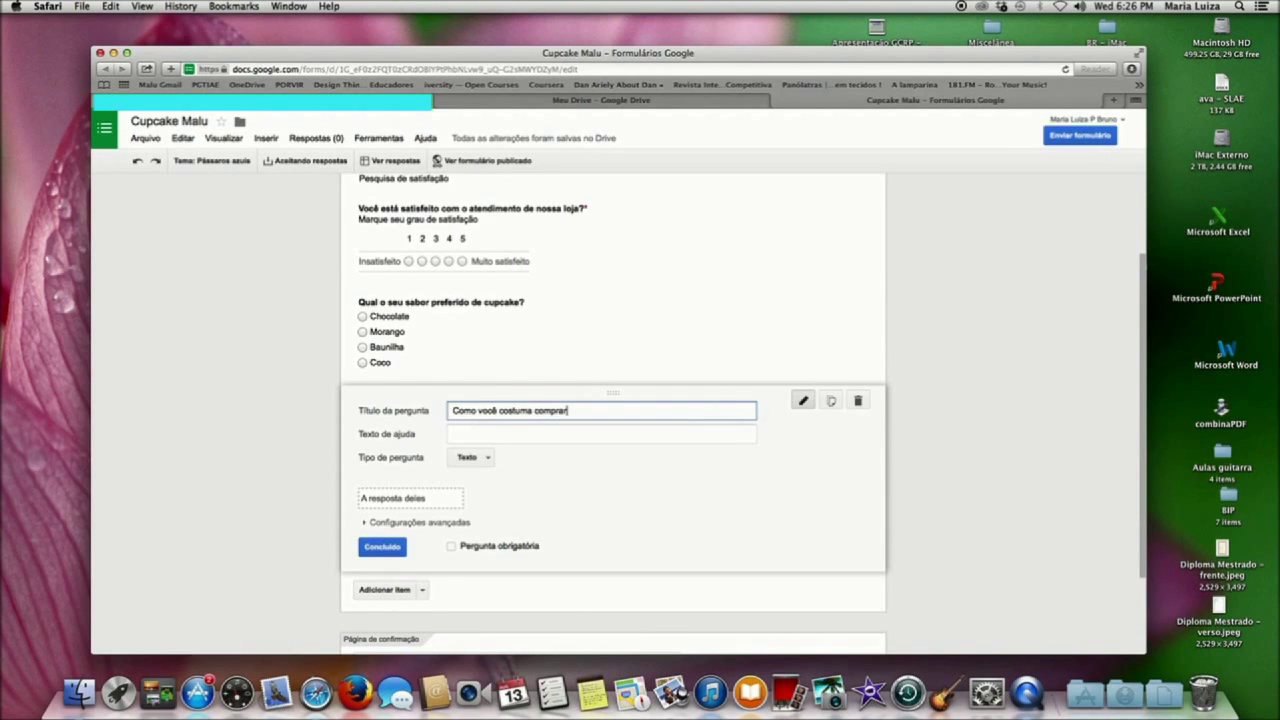
text( nosso produtos?)
click(593, 411)
text(s)
click(487, 460)
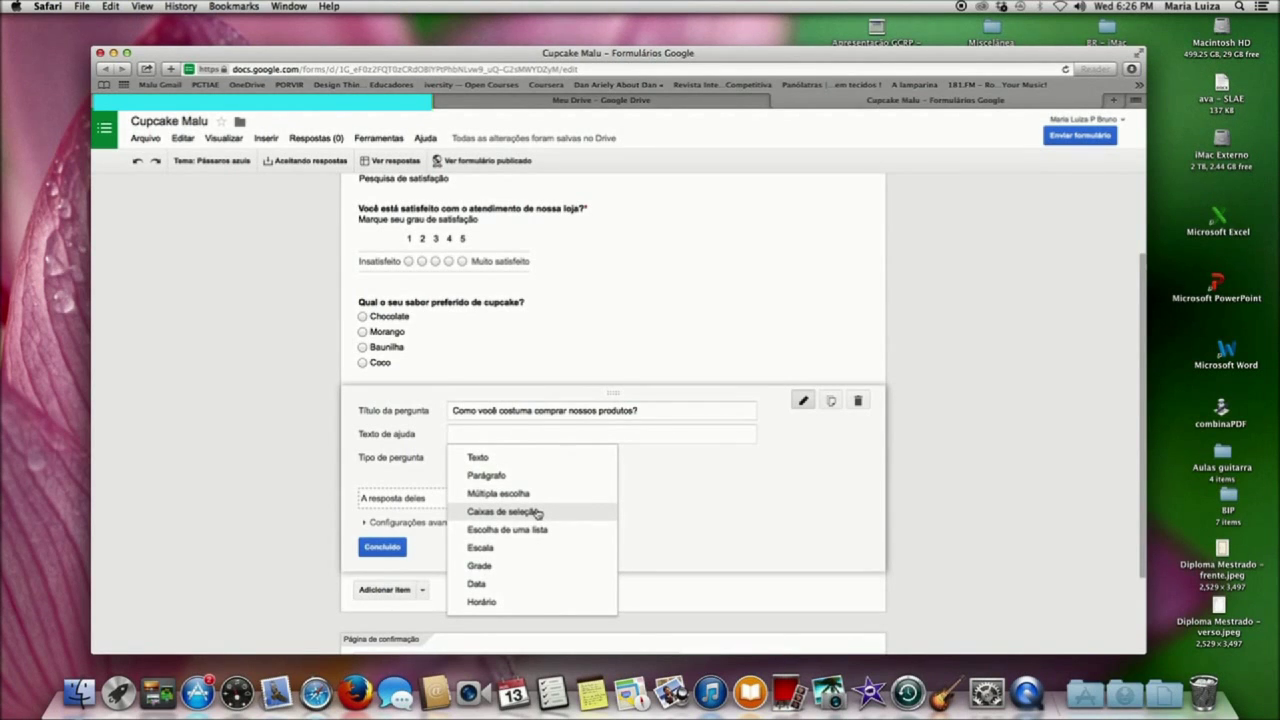
click(537, 513)
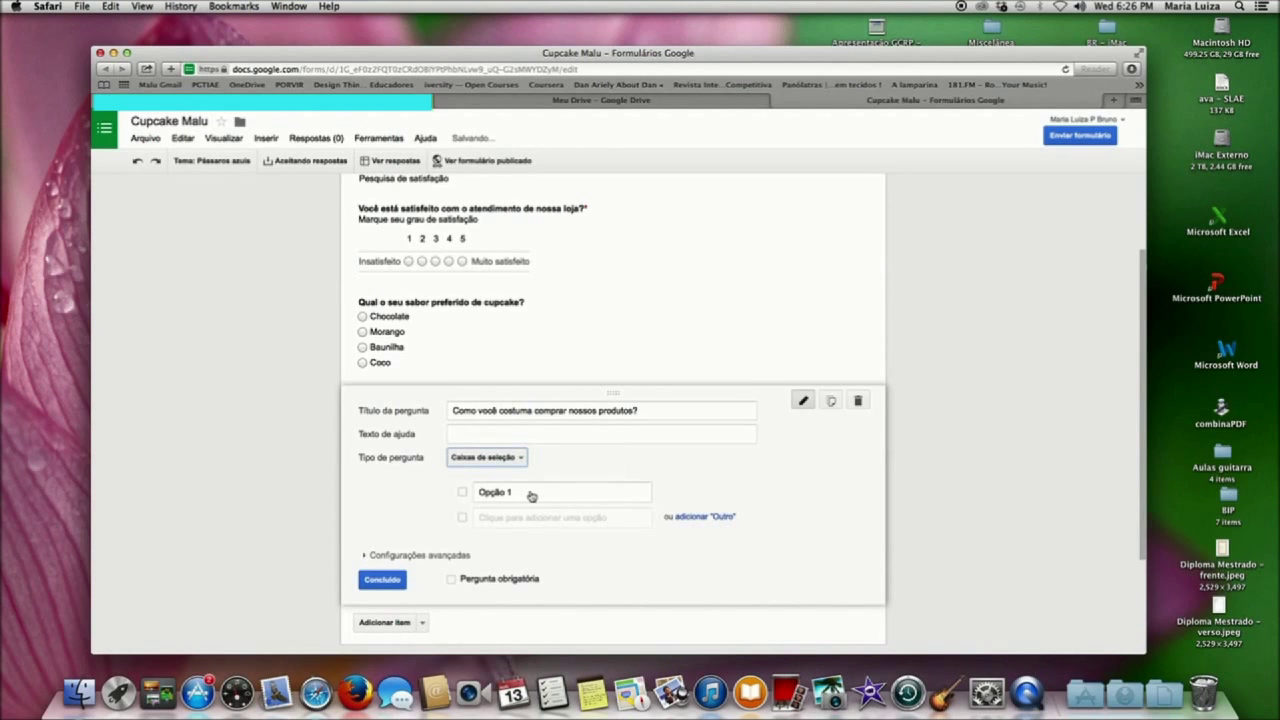
Give the purchase question the options Loja física, Loja online and Tele atendimento
click(535, 494)
key(BackSpace)
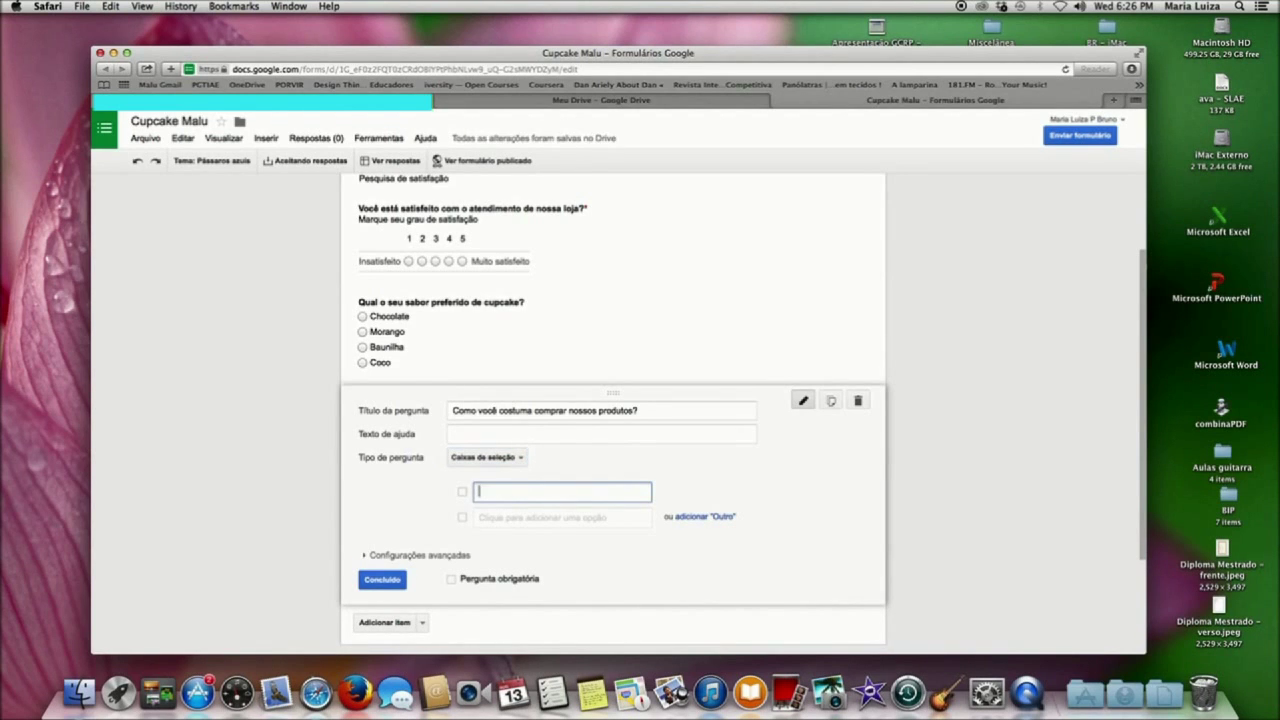
text(Loja física)
click(555, 519)
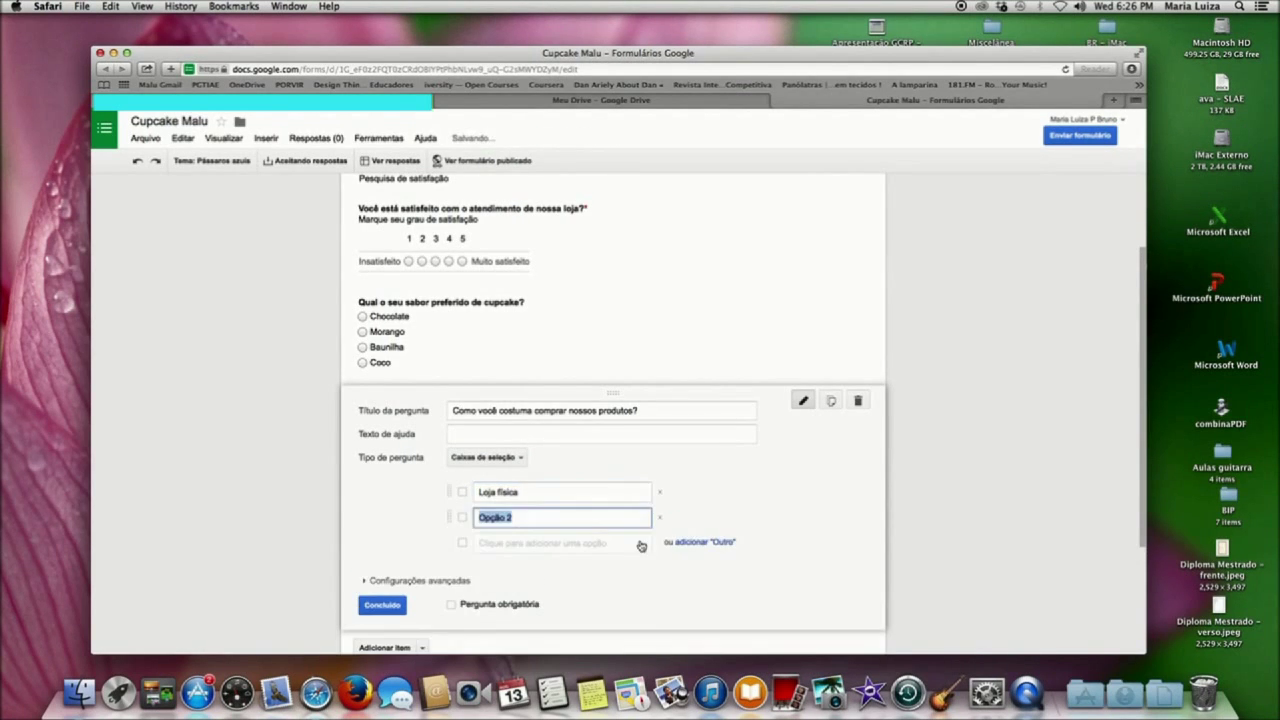
text(Loja online)
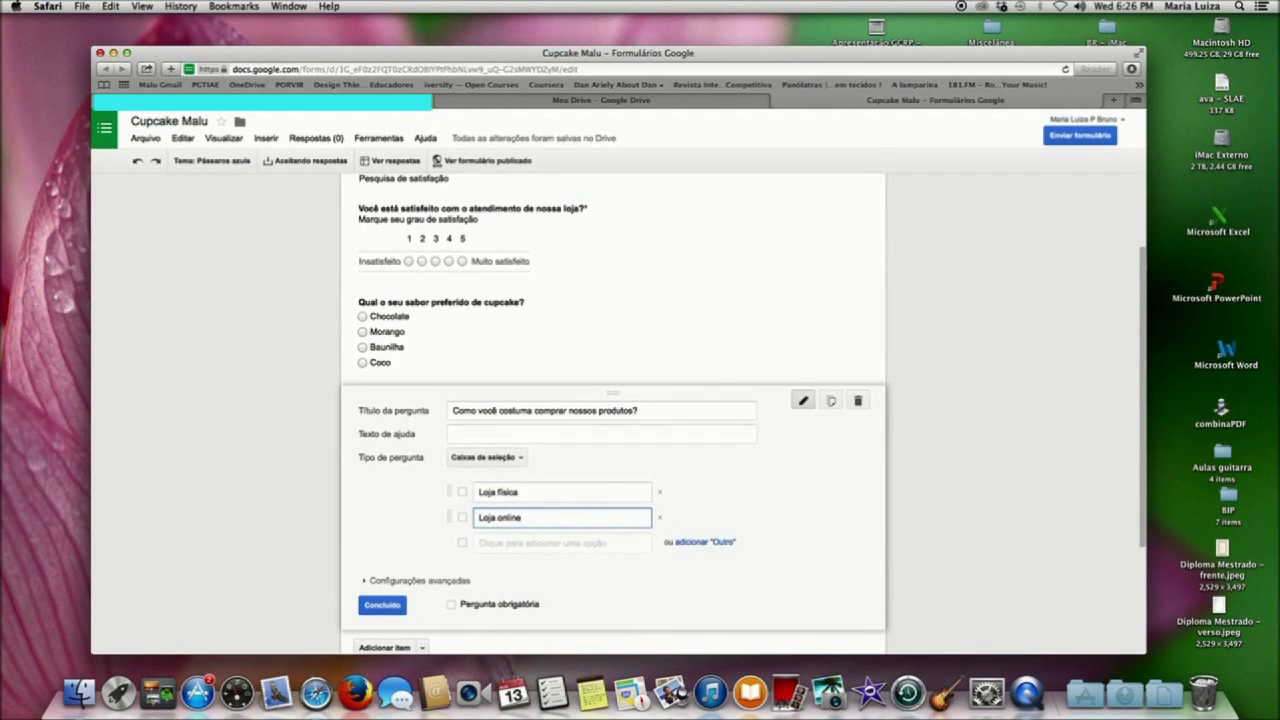
click(612, 545)
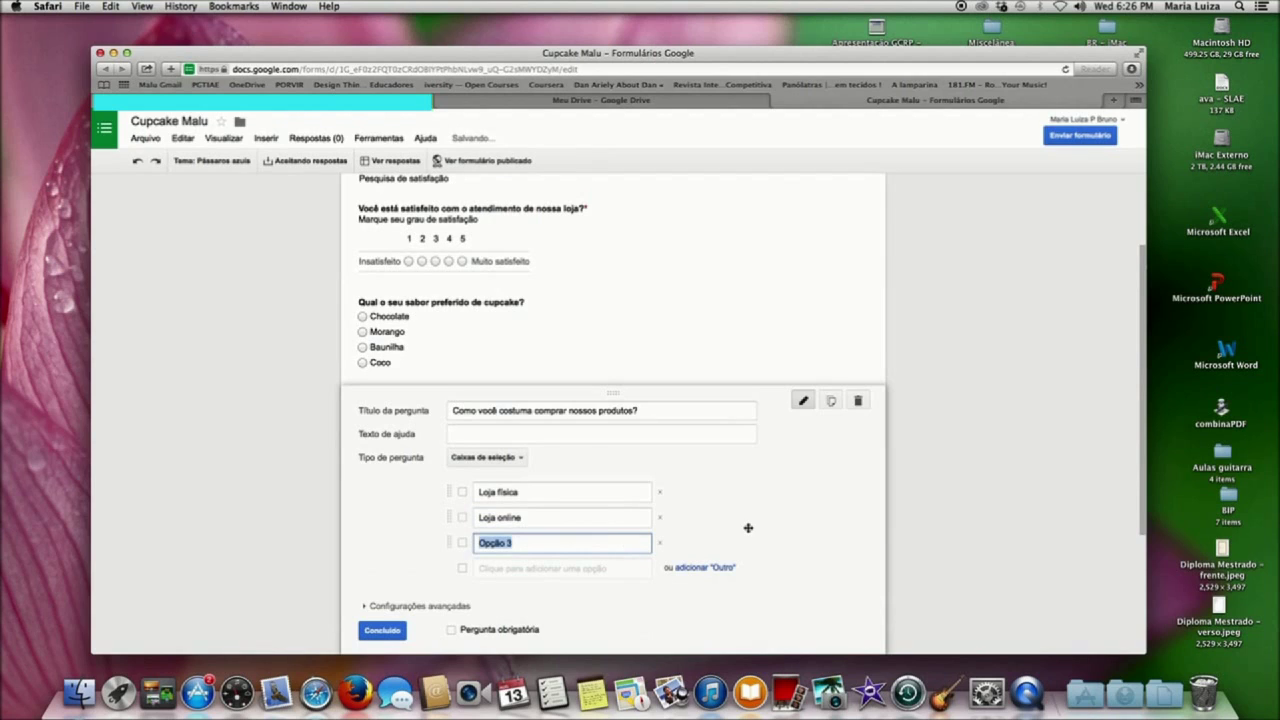
text(teleatendimento)
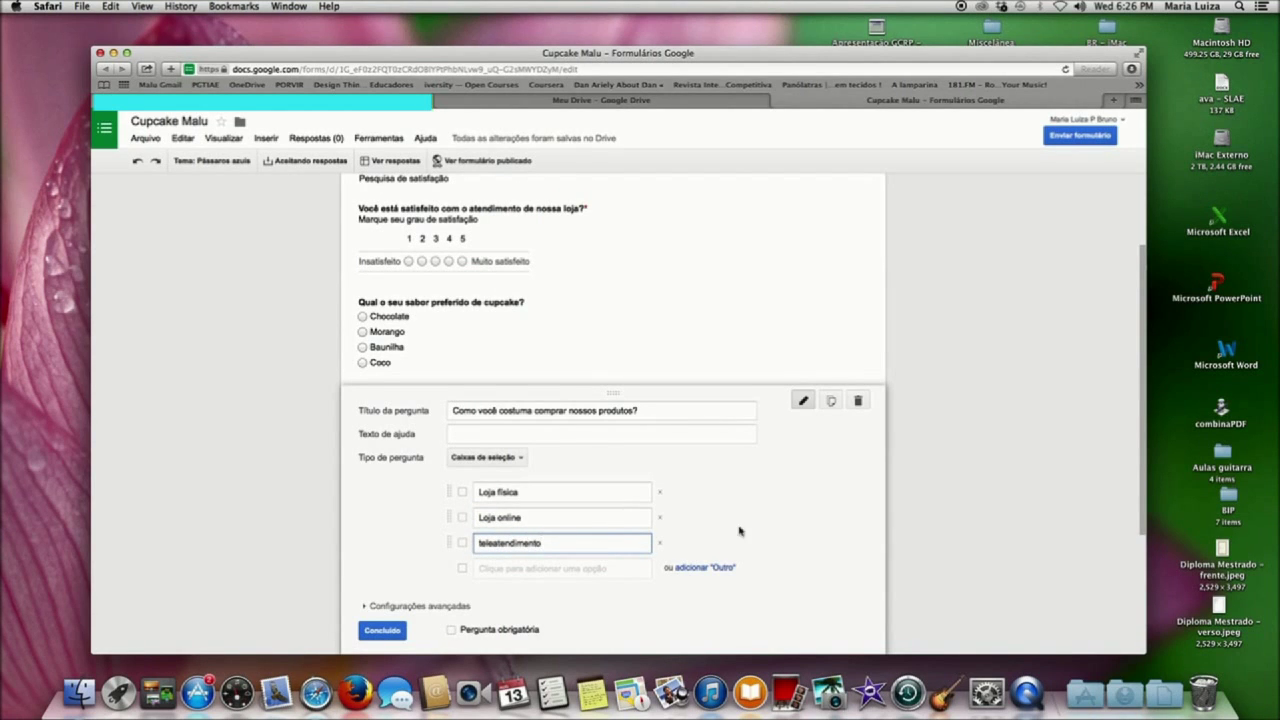
click(498, 543)
key(super+Left)
key(shift+Right)
text(T)
scroll(518, 533, down, 1)
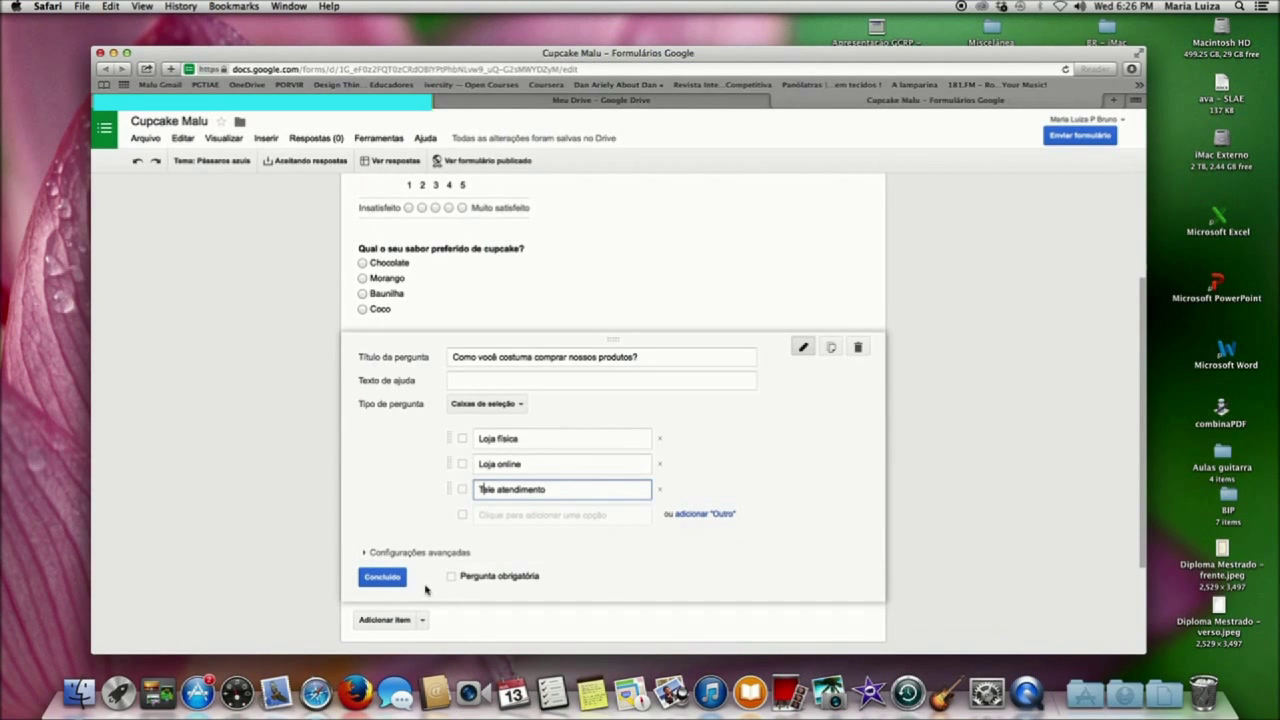
Add a fourth question titled "Registre suas críticas e sugestões abaixo.", set its type to Parágrafo, and finish editing it
click(386, 620)
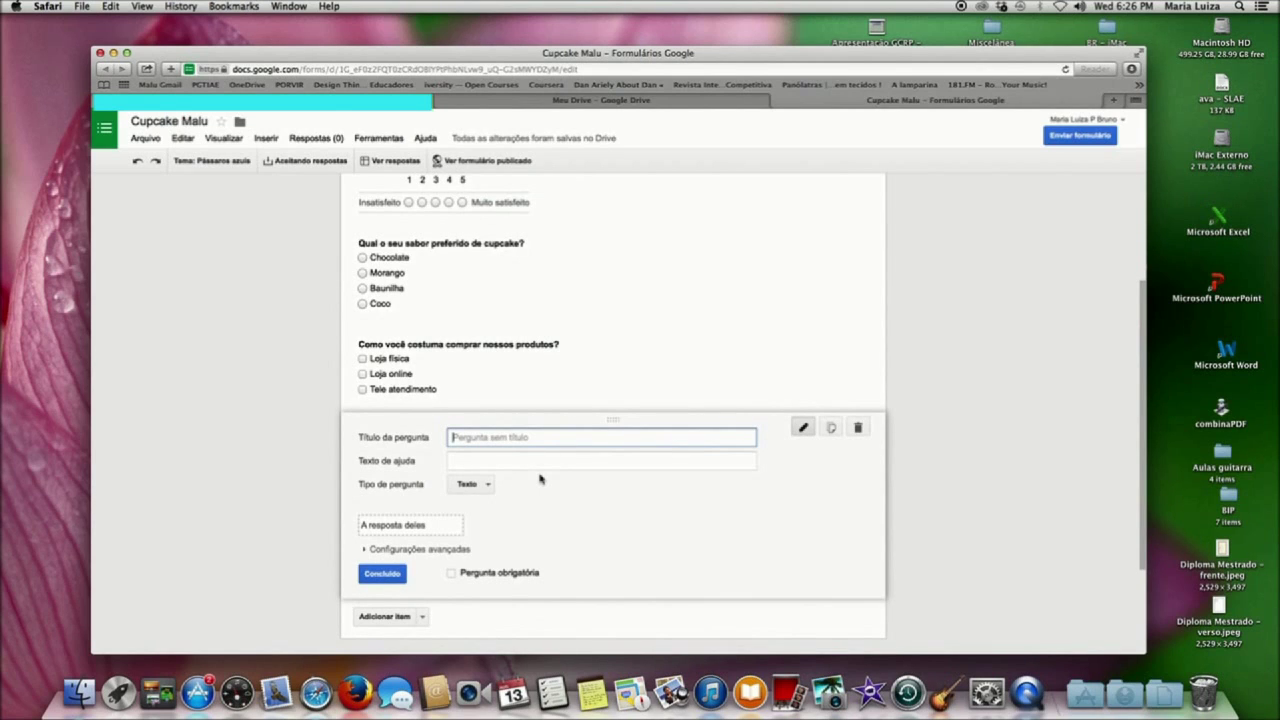
text(Registre suas criticas e sugestõe)
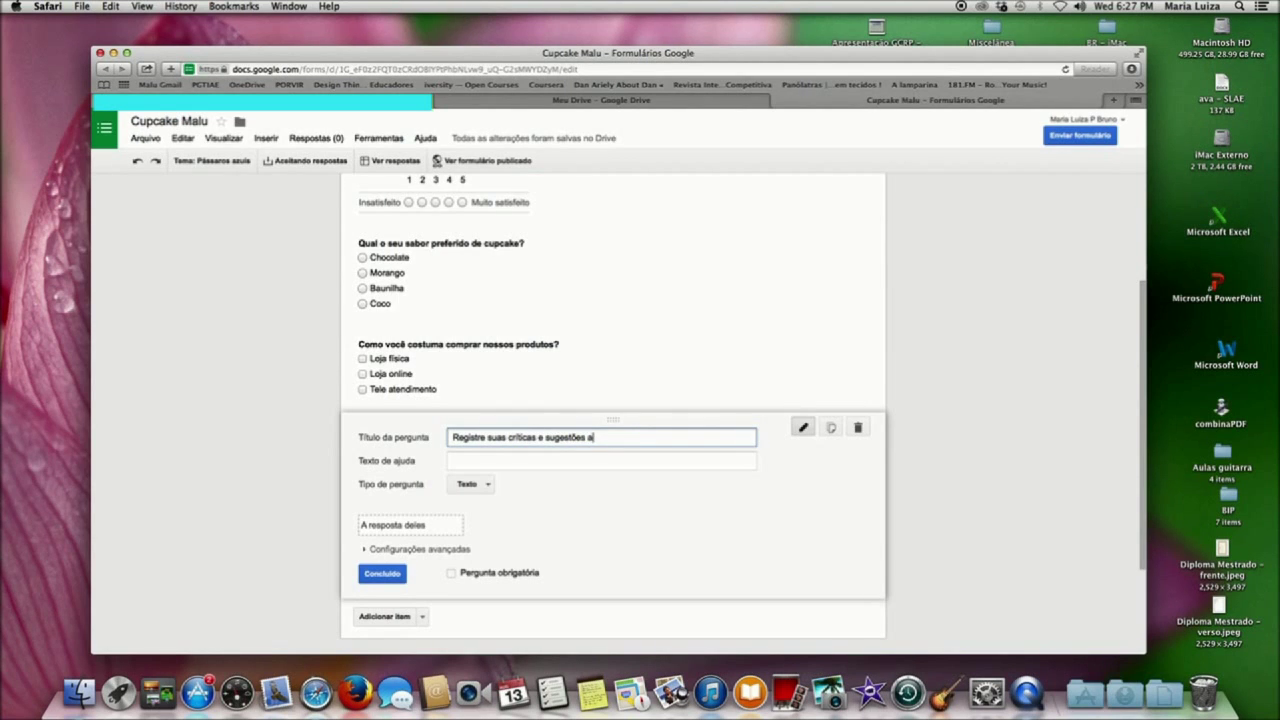
text(s abaixo)
click(494, 487)
click(499, 504)
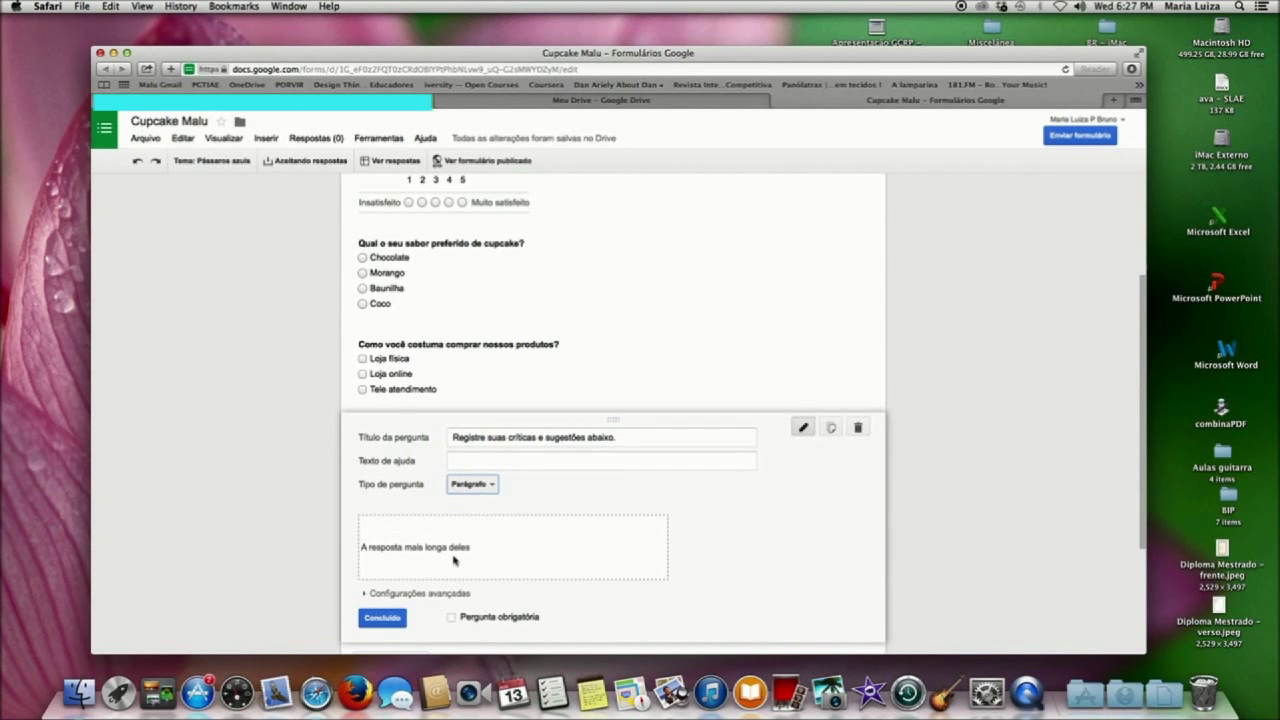
scroll(455, 562, down, 1)
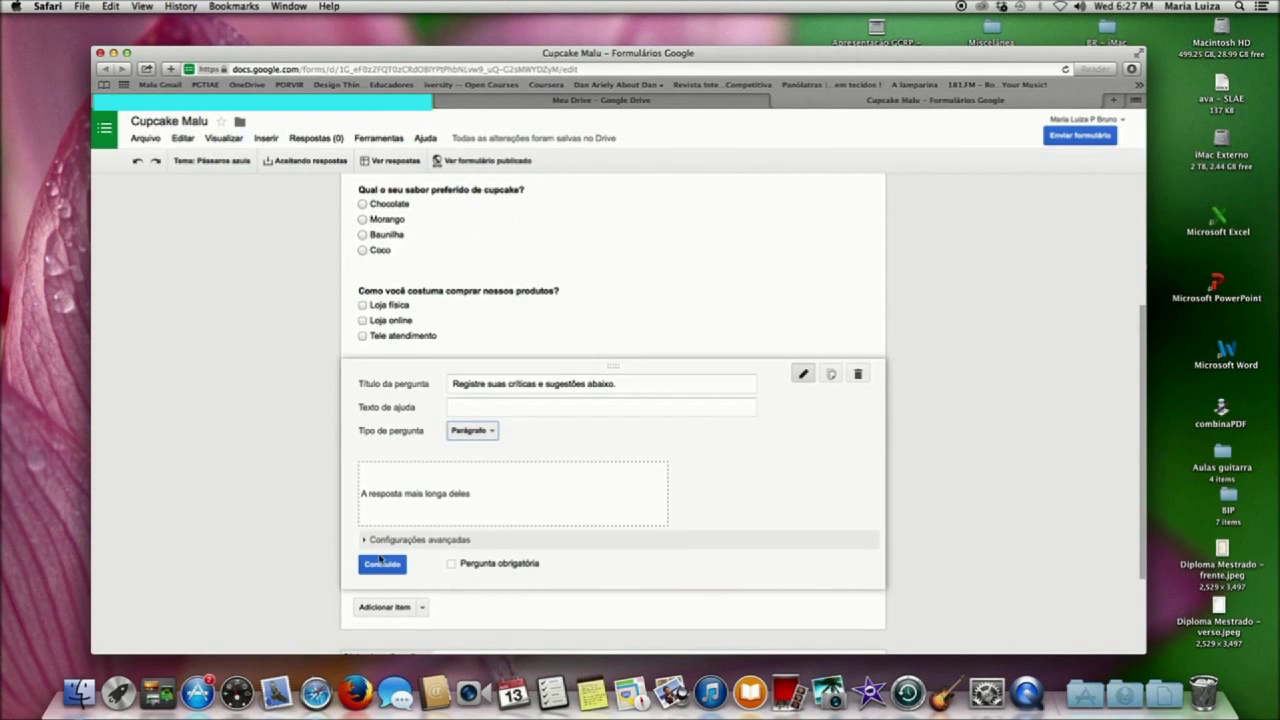
scroll(380, 560, down, 1)
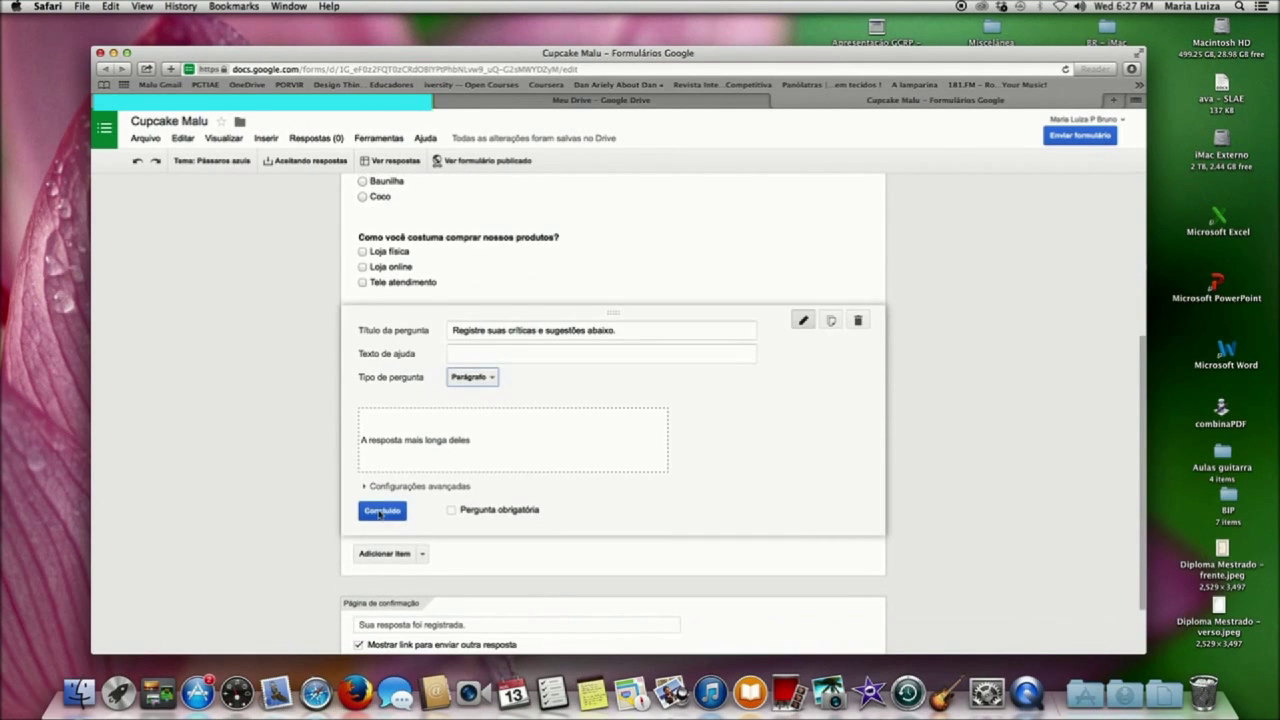
scroll(381, 511, down, 1)
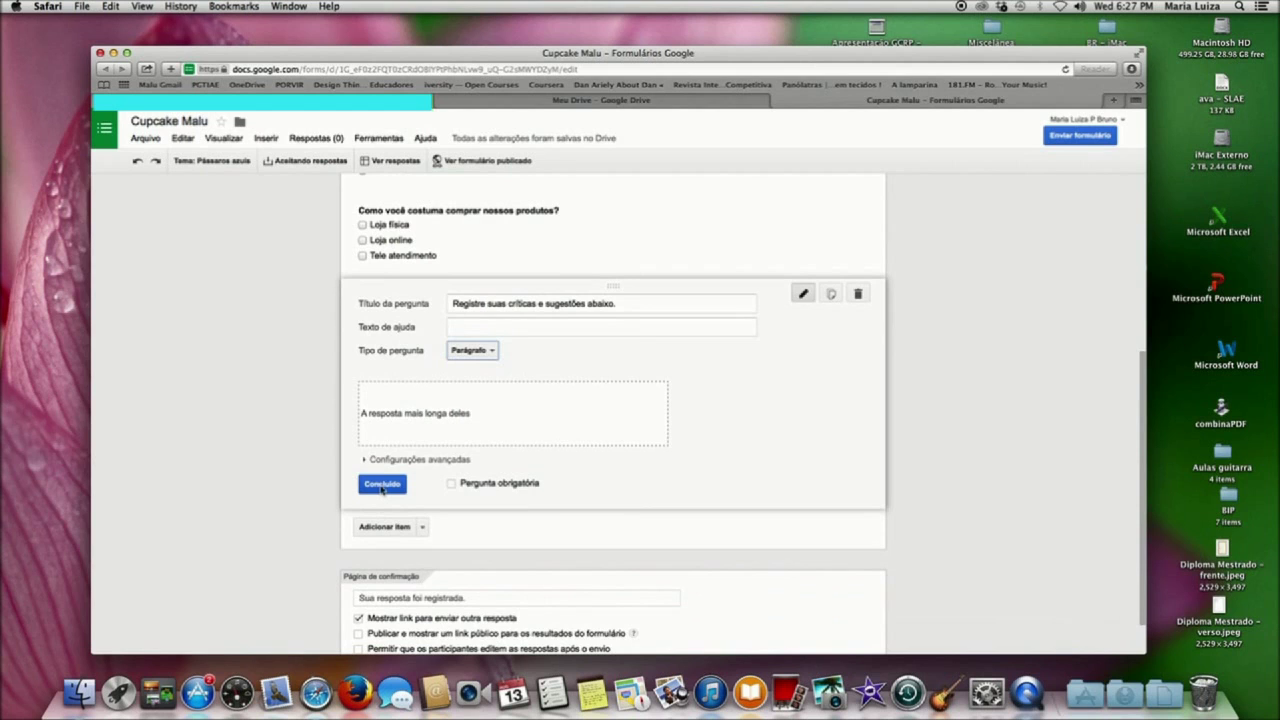
click(381, 486)
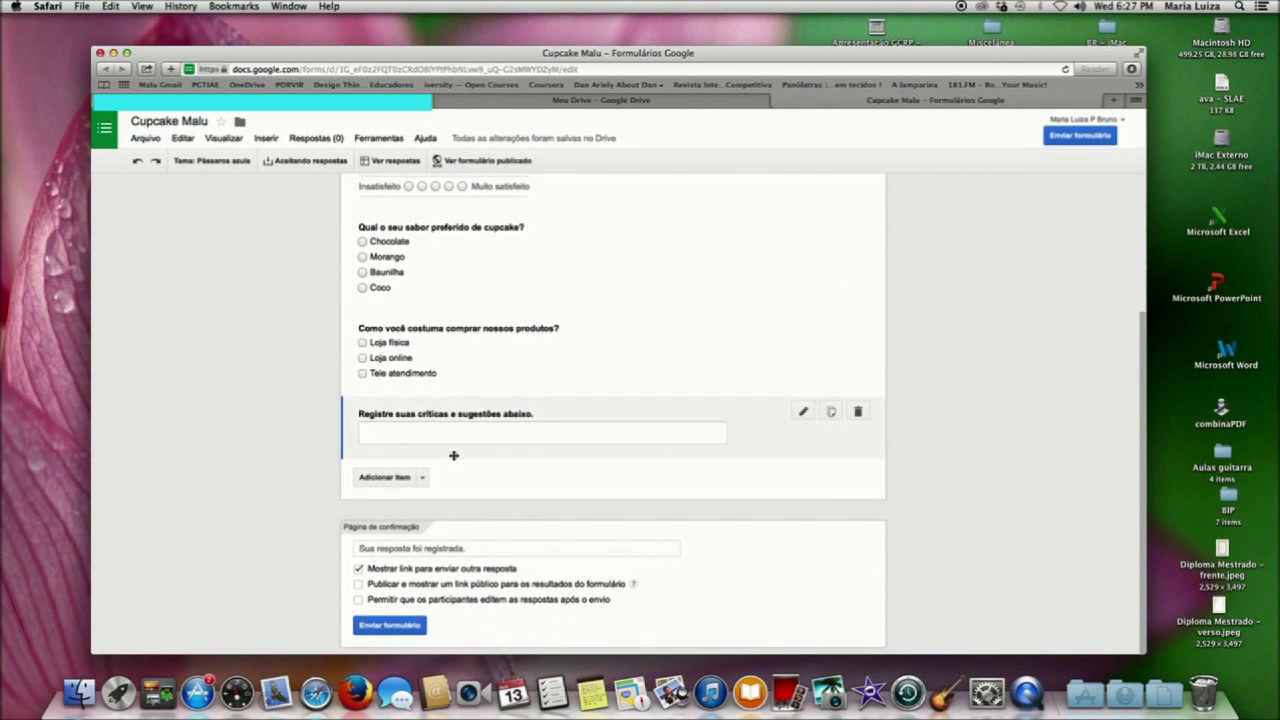
Append "Muito obrigada por escolher a Cupcake Malu!" to the existing confirmation page message
scroll(560, 392, up, 4)
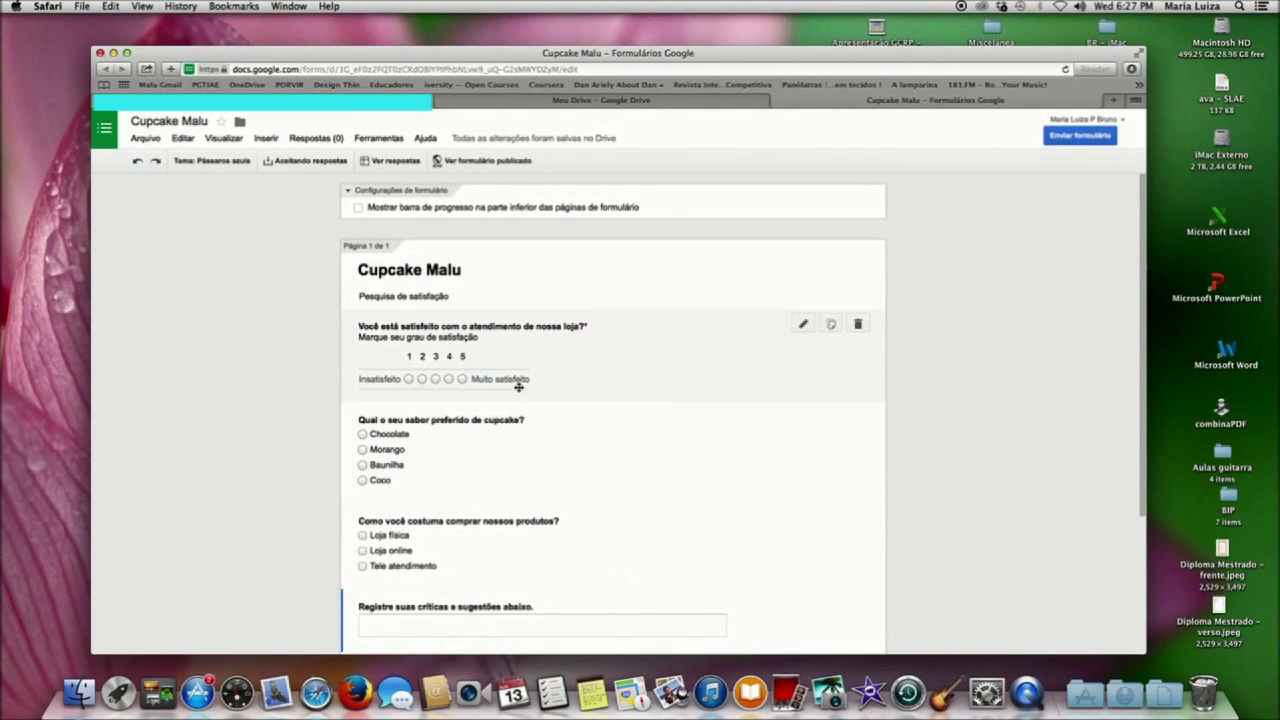
scroll(435, 463, down, 2)
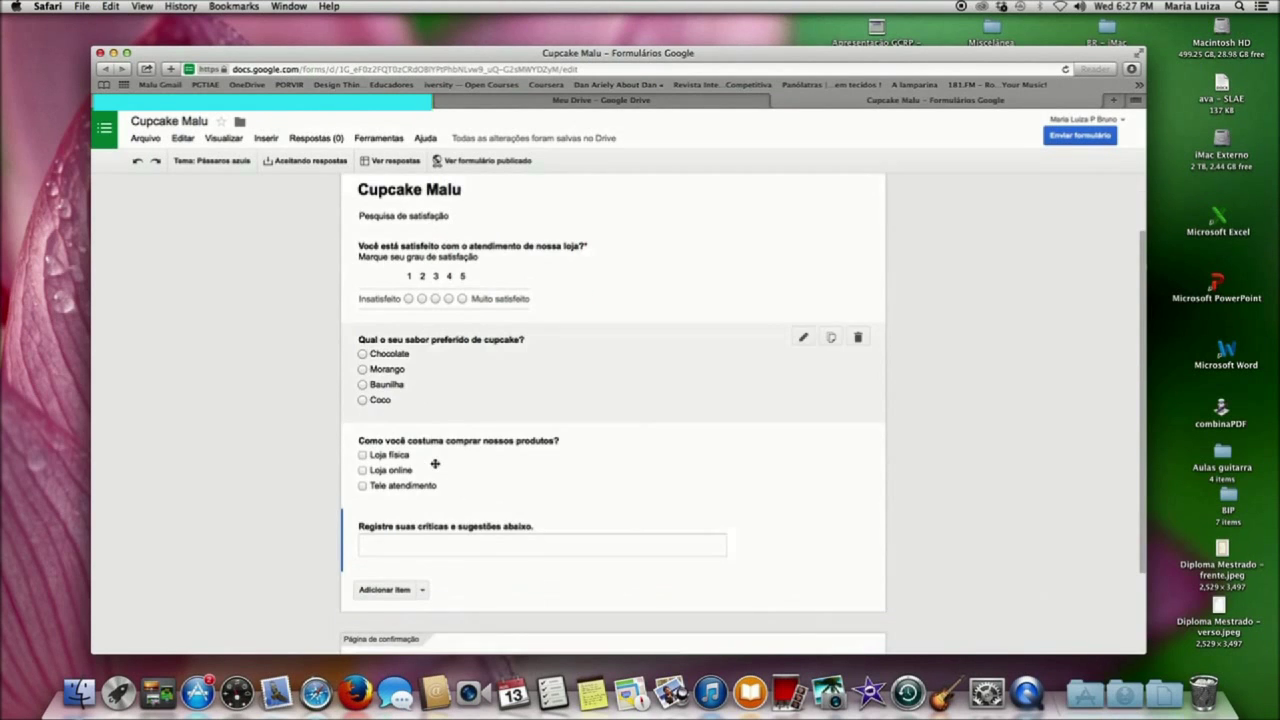
scroll(494, 490, down, 3)
click(470, 548)
triple_click(432, 548)
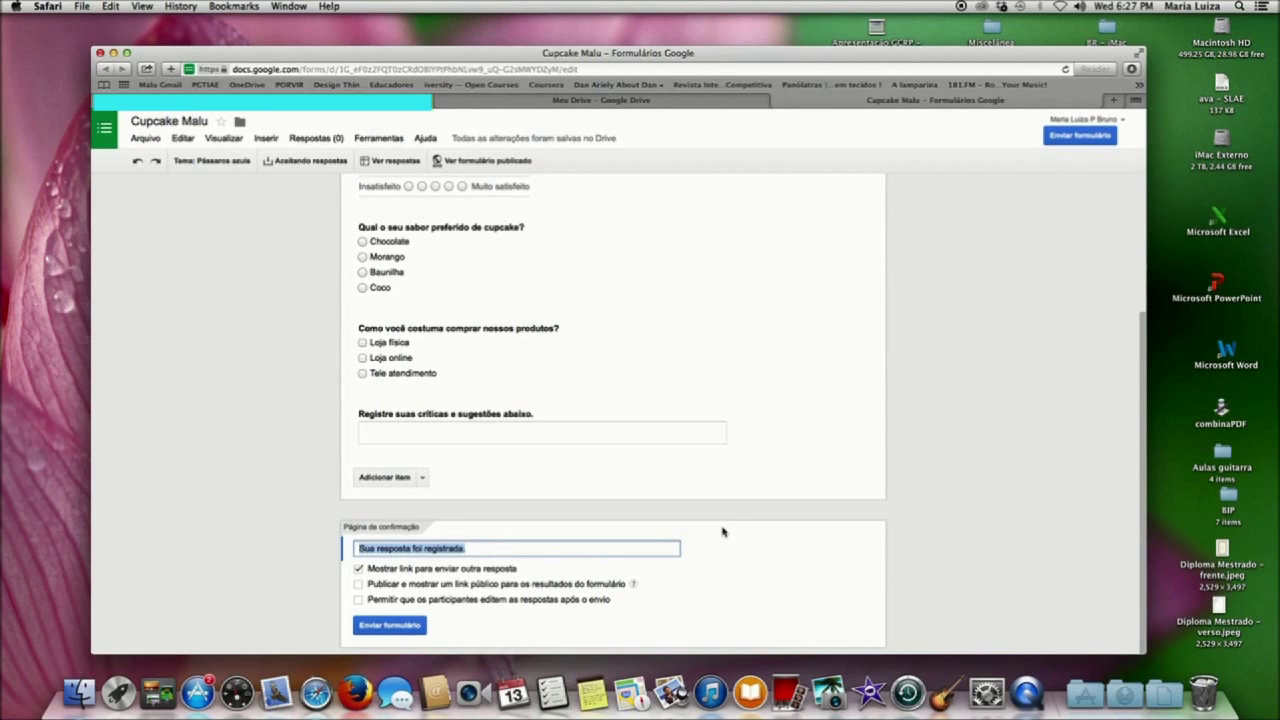
key(Right)
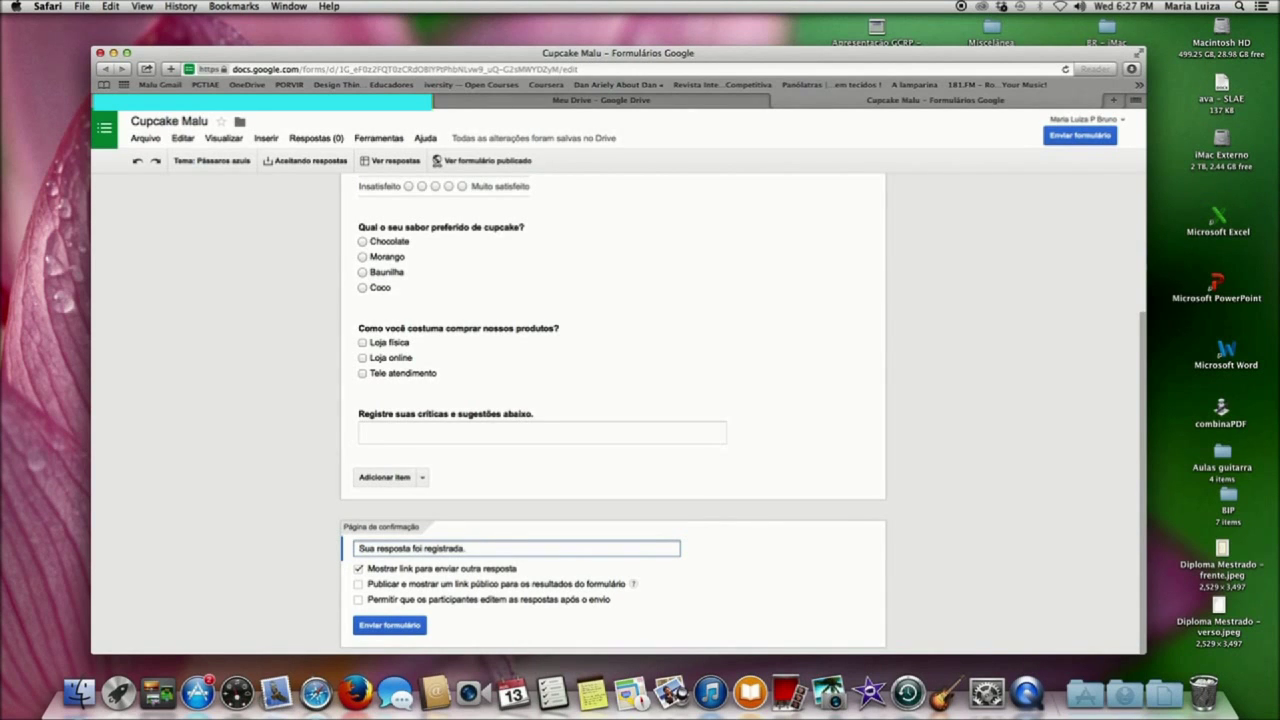
text(Muito obrigada por escolher a Cupcake Malu!)
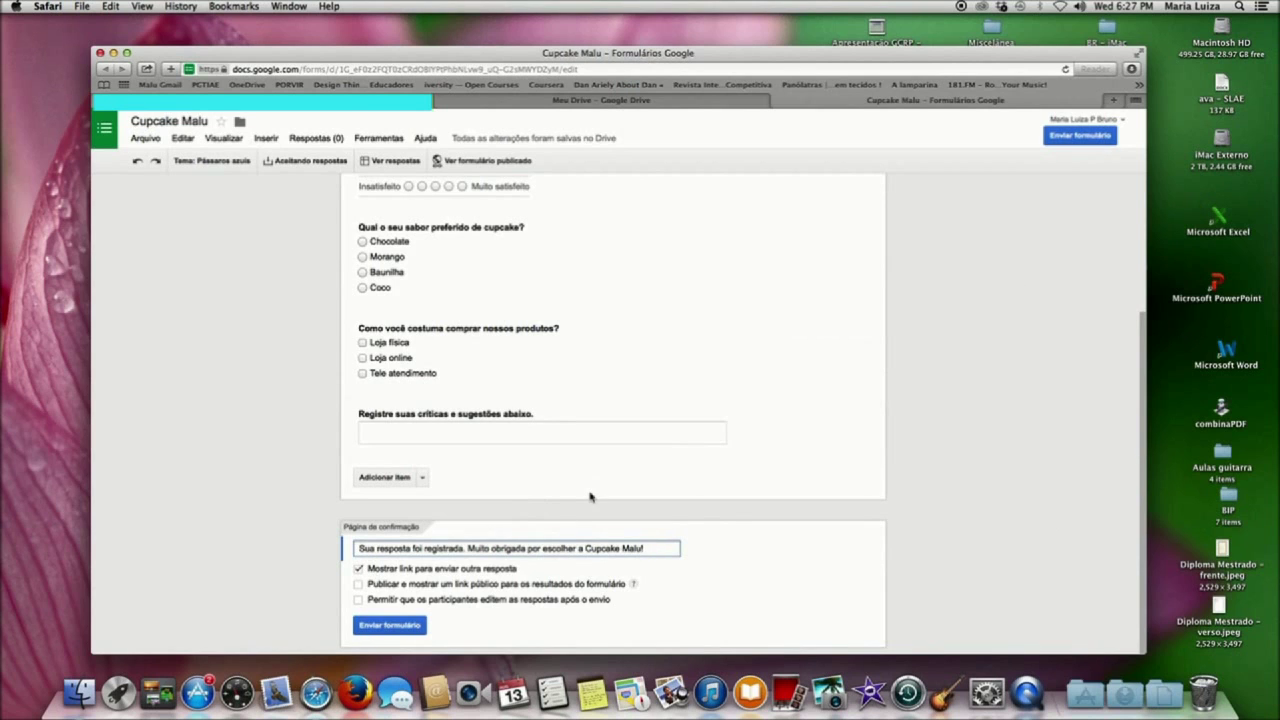
View the published form and examine its theme, mandatory markers and all questions down to the submit control
scroll(590, 497, up, 5)
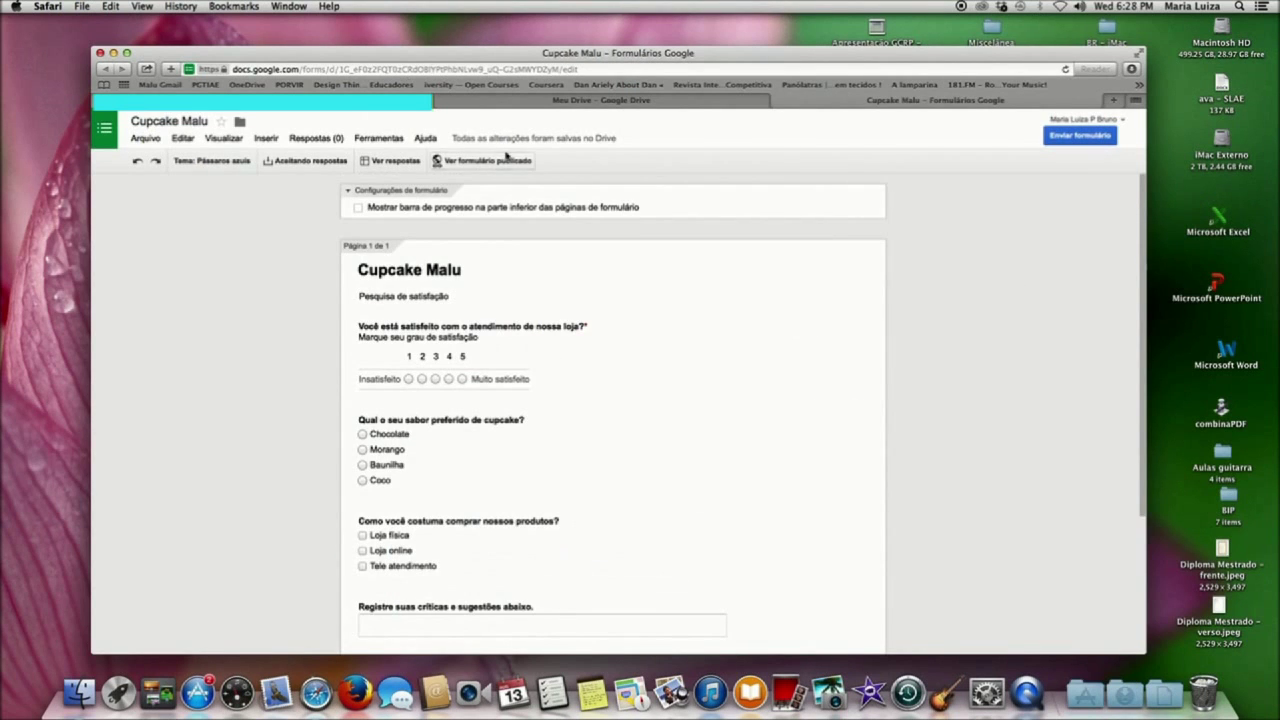
text(endiment)
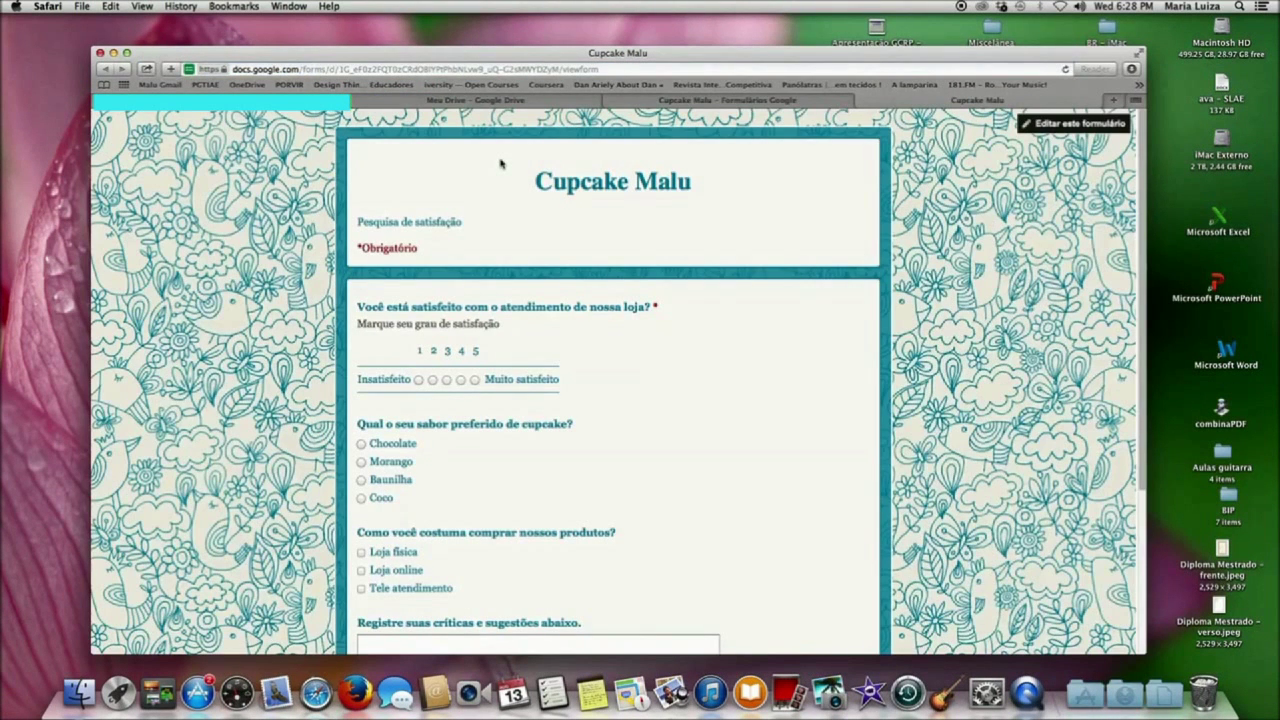
click(712, 102)
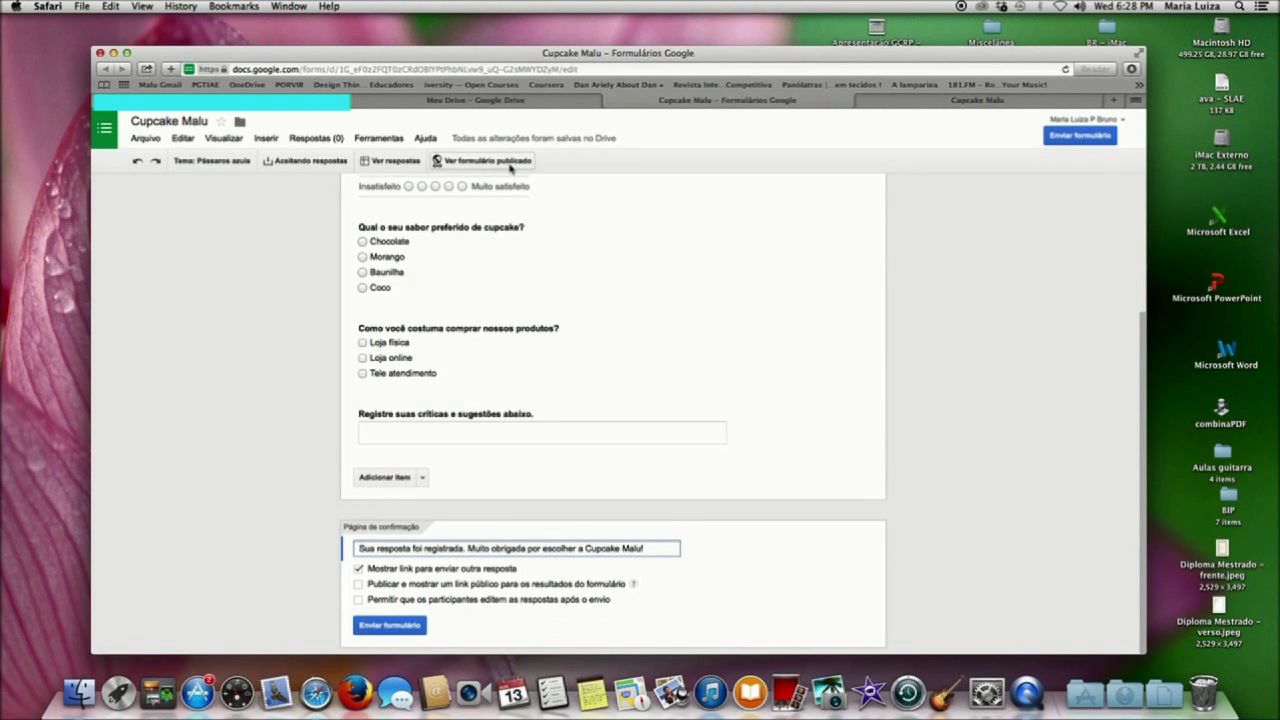
click(862, 100)
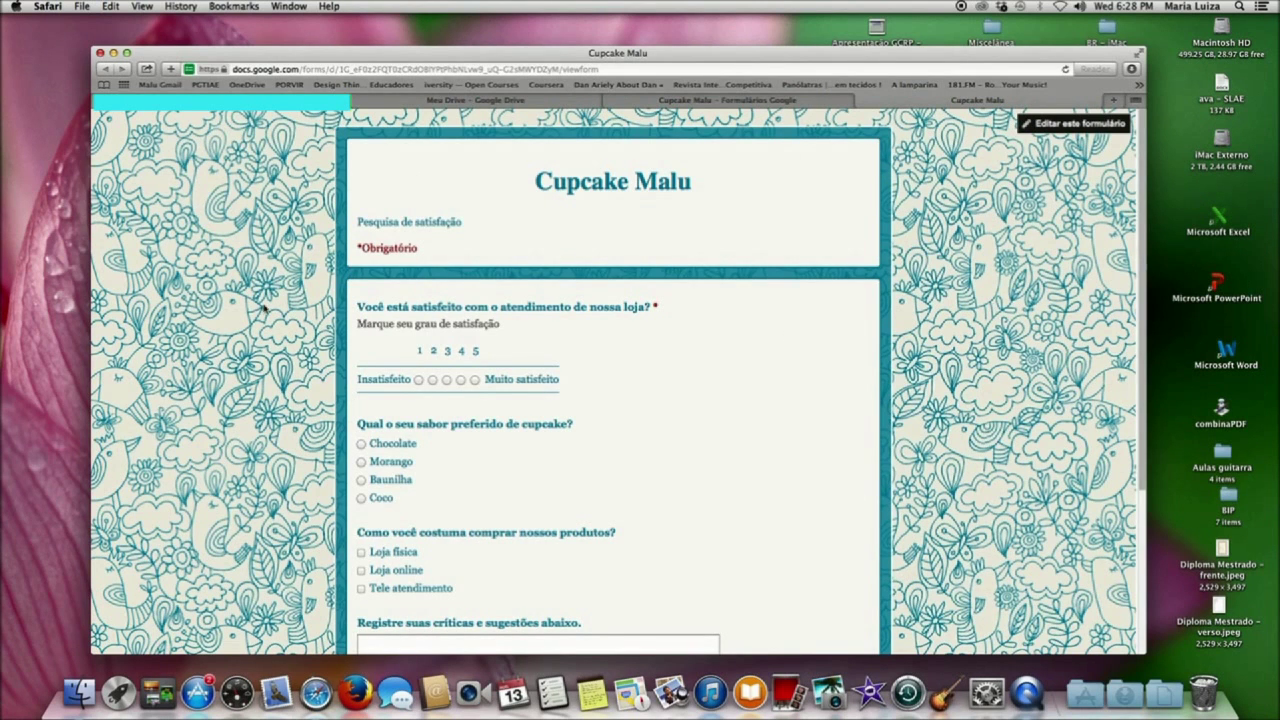
scroll(914, 355, down, 2)
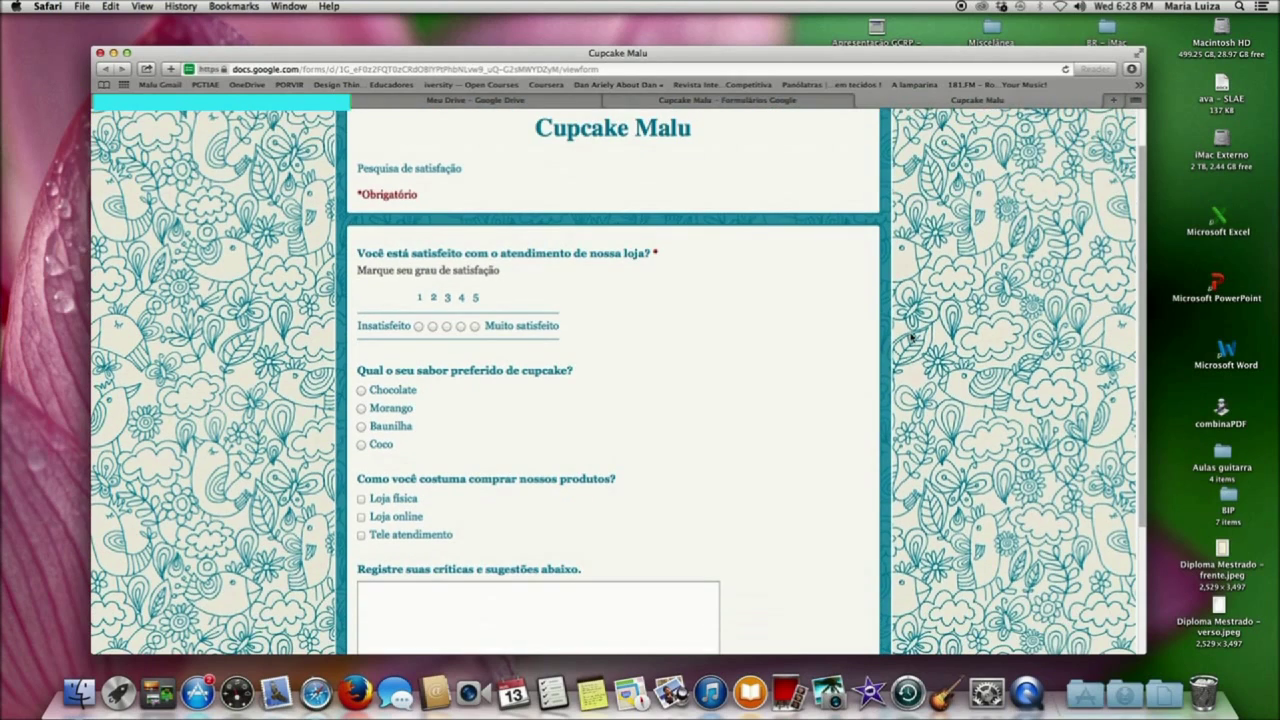
scroll(580, 346, down, 2)
scroll(584, 347, down, 4)
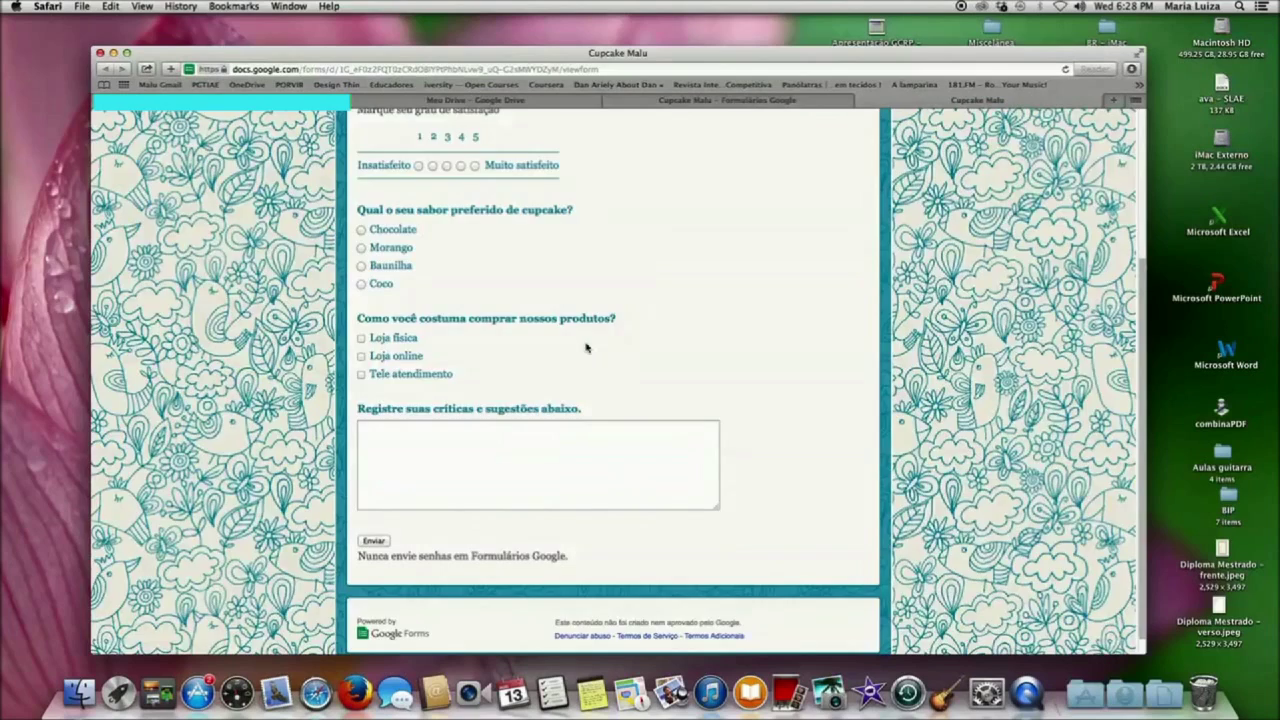
scroll(586, 347, up, 8)
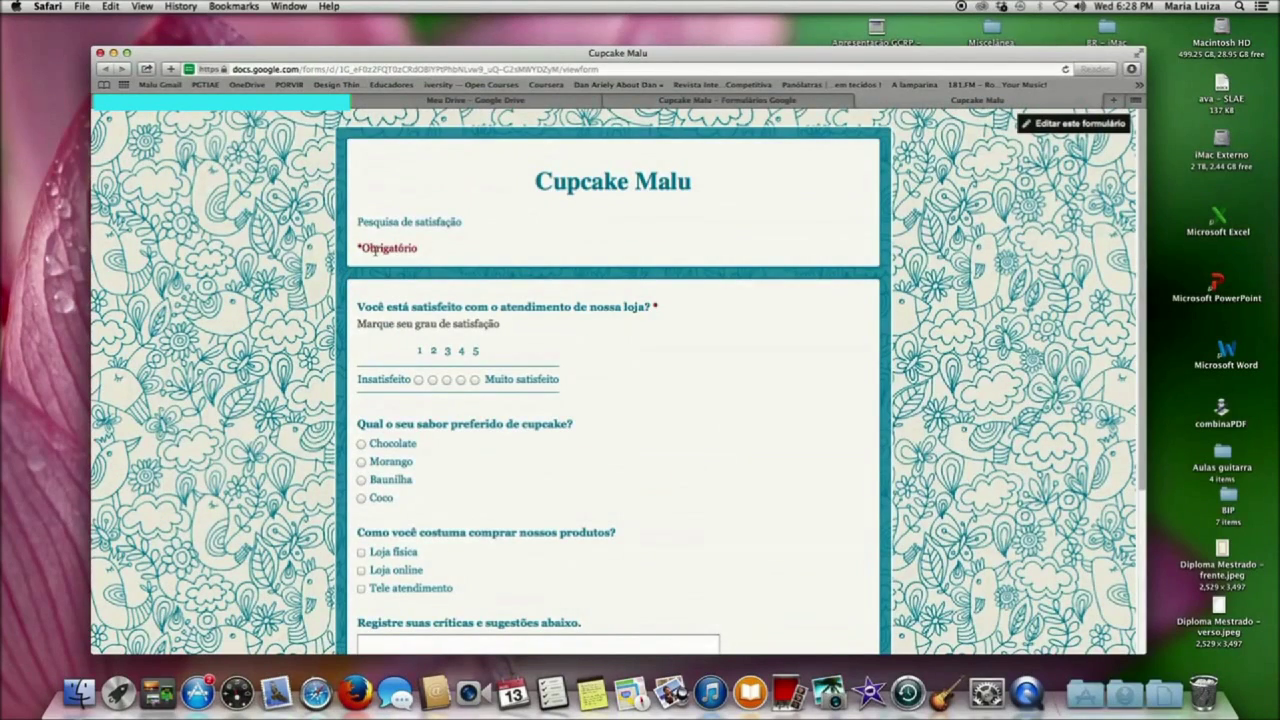
scroll(650, 337, down, 8)
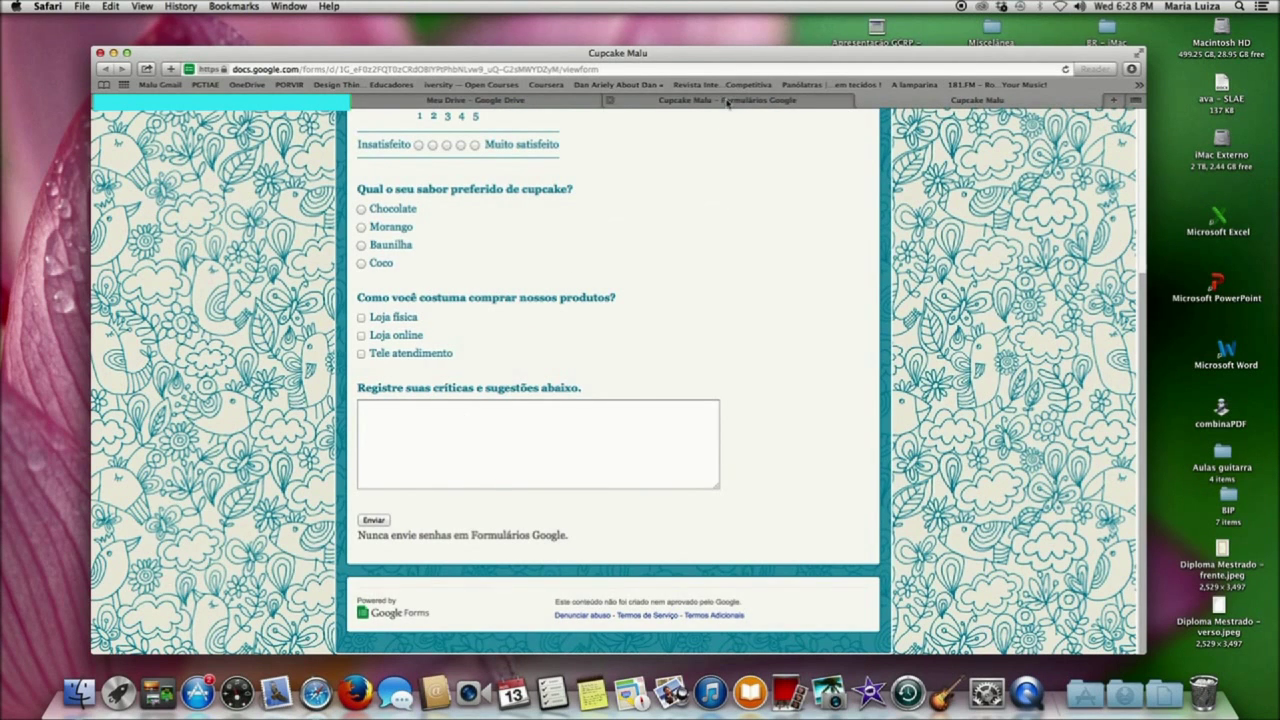
Return to the form editor and send the form by e-mail to the recipient's address
click(611, 100)
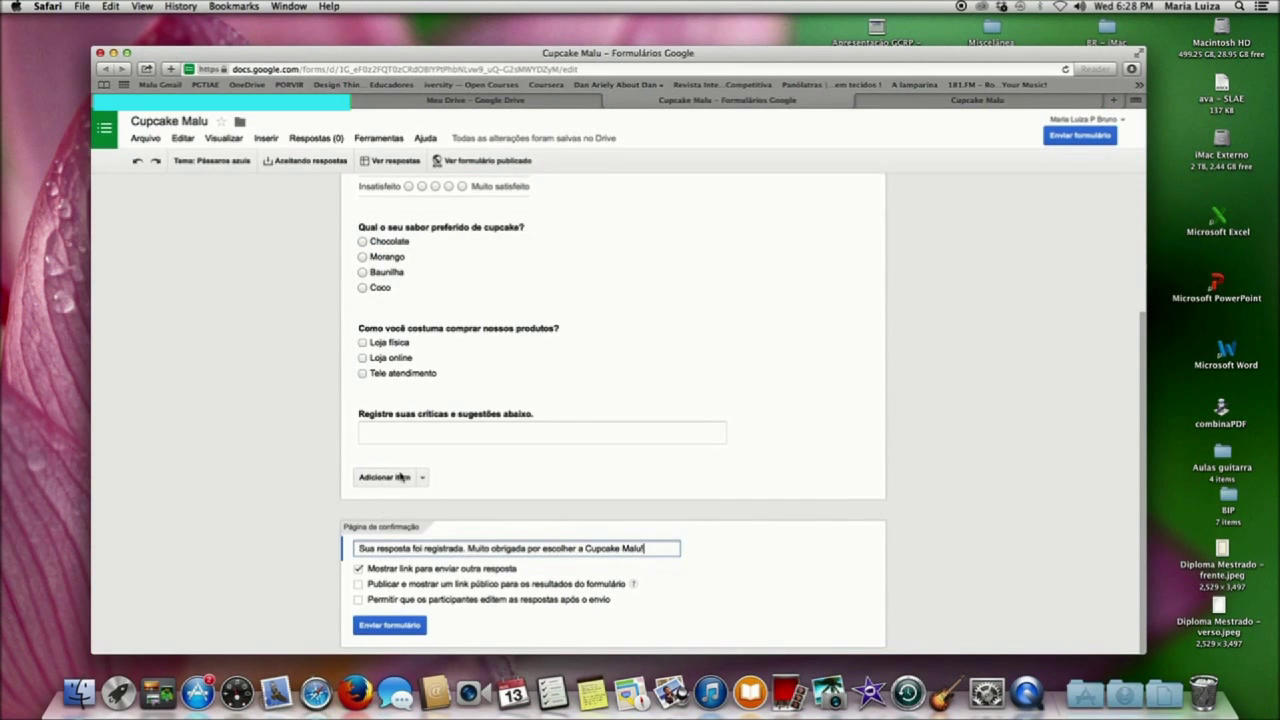
click(386, 626)
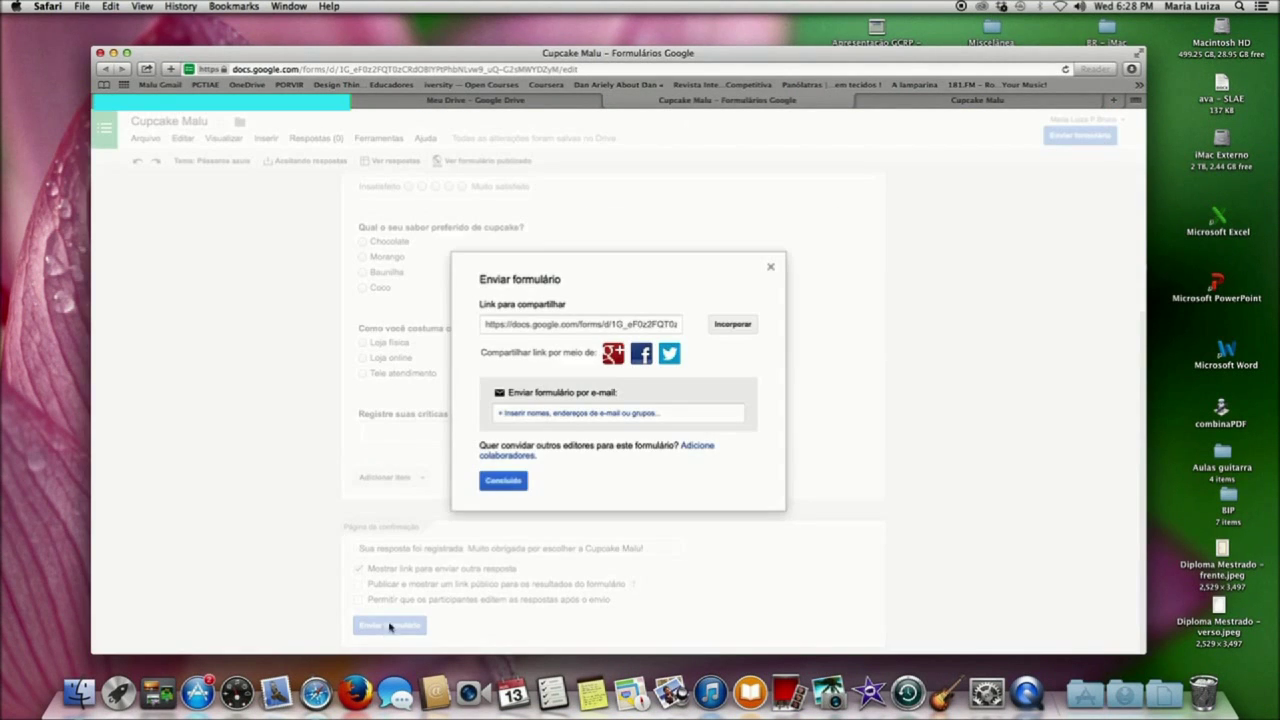
click(533, 418)
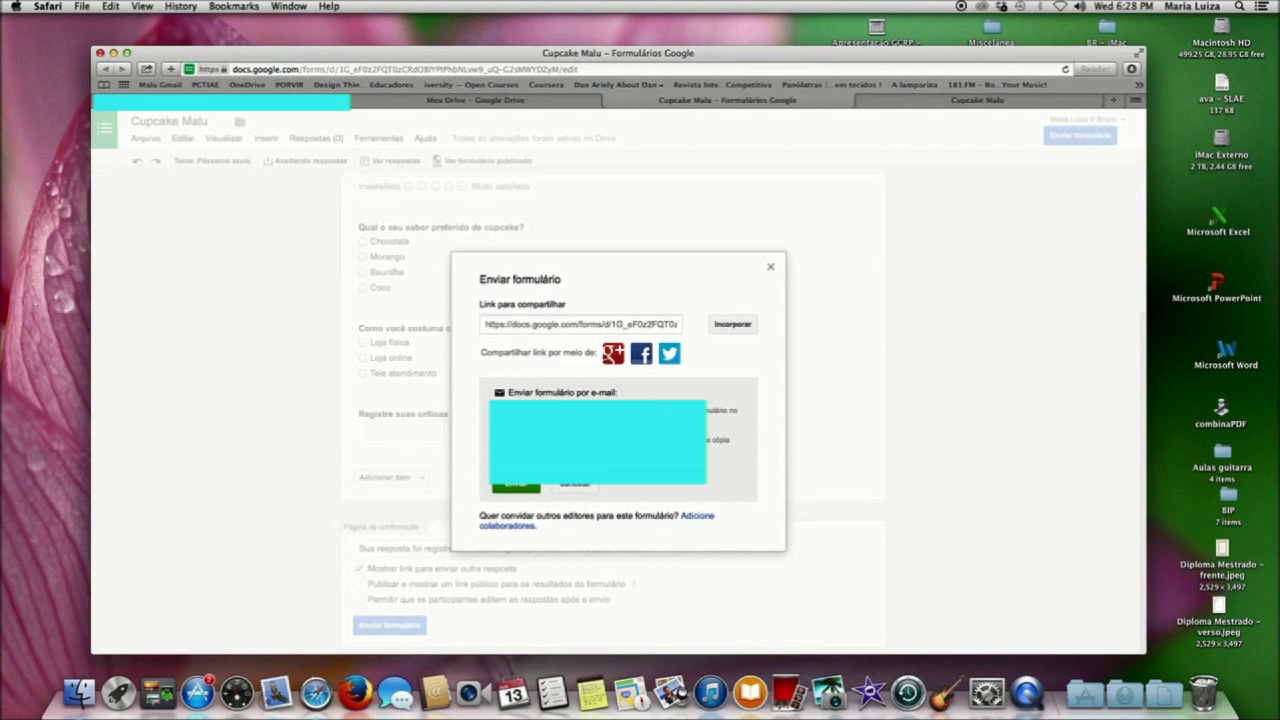
text(ma)
click(516, 488)
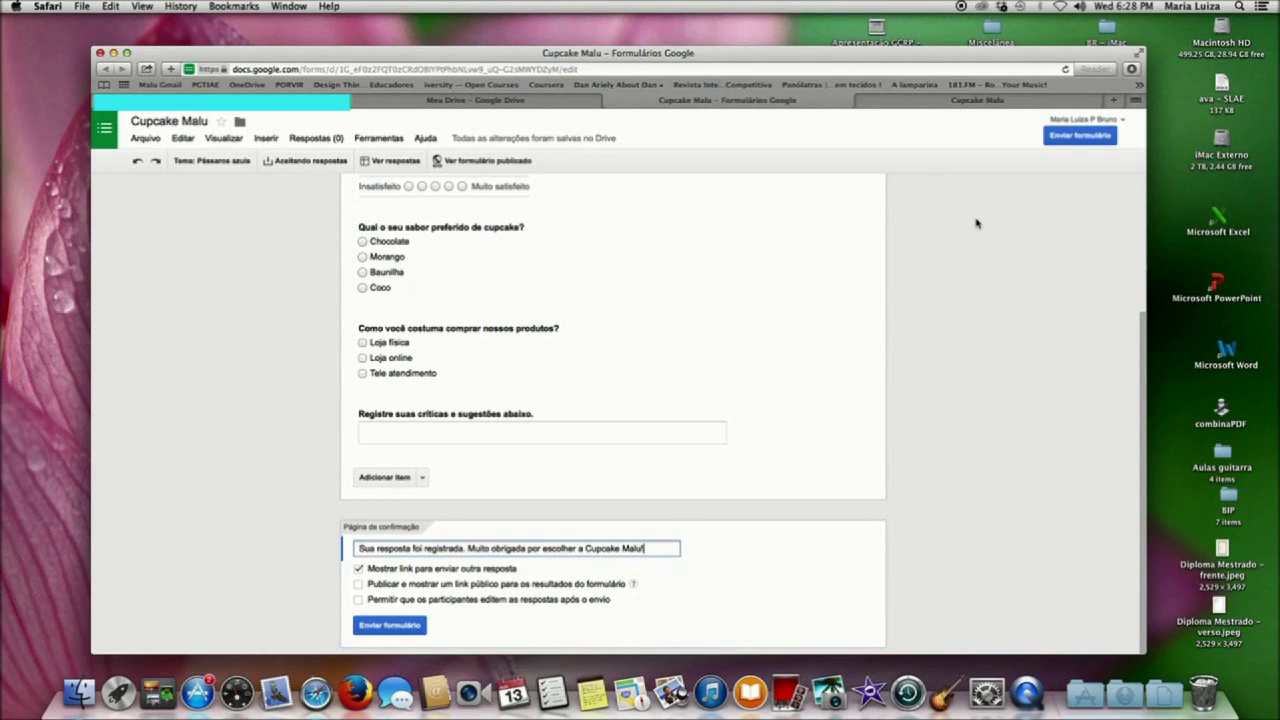
Turn off the form's acceptance of responses and turn it back on
scroll(704, 272, up, 5)
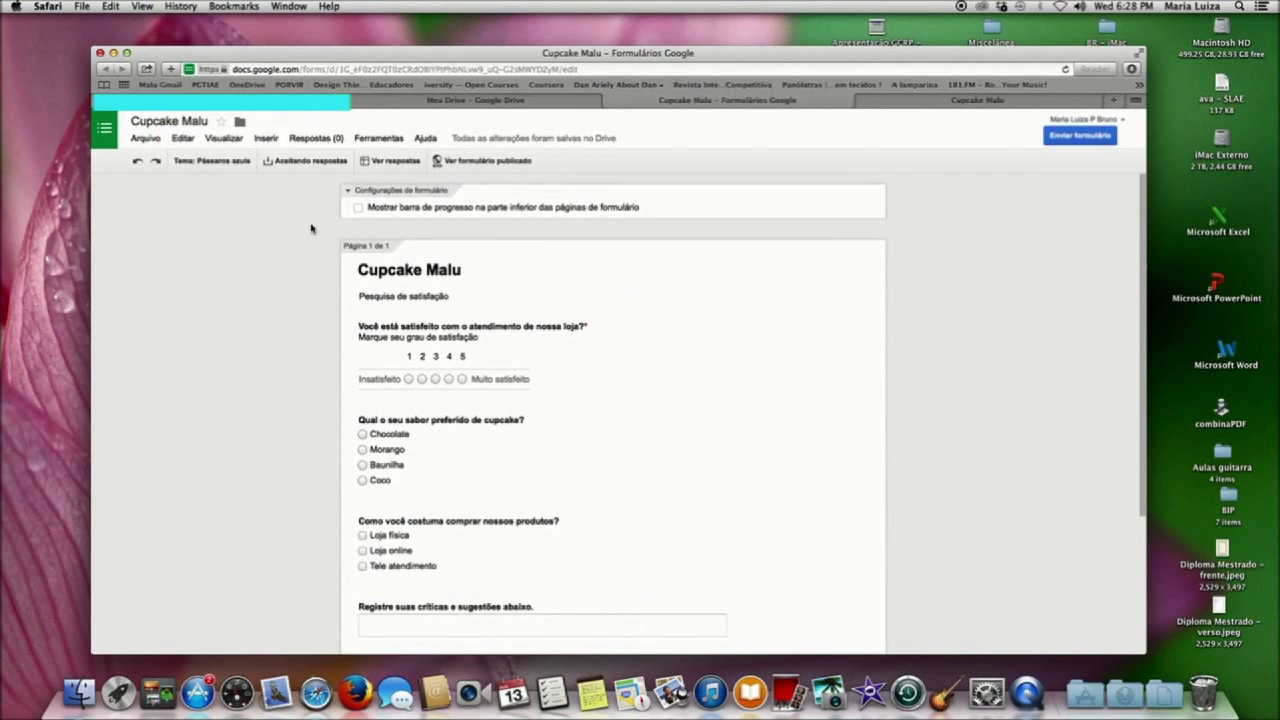
click(329, 163)
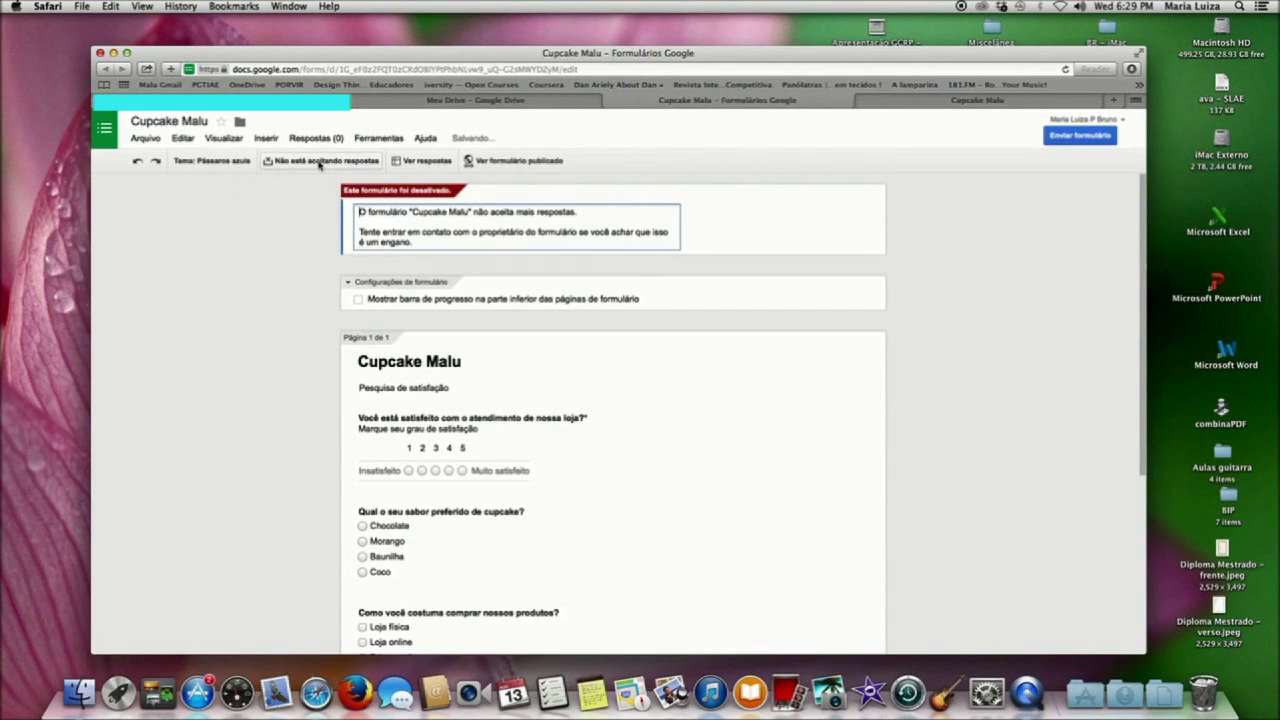
click(320, 163)
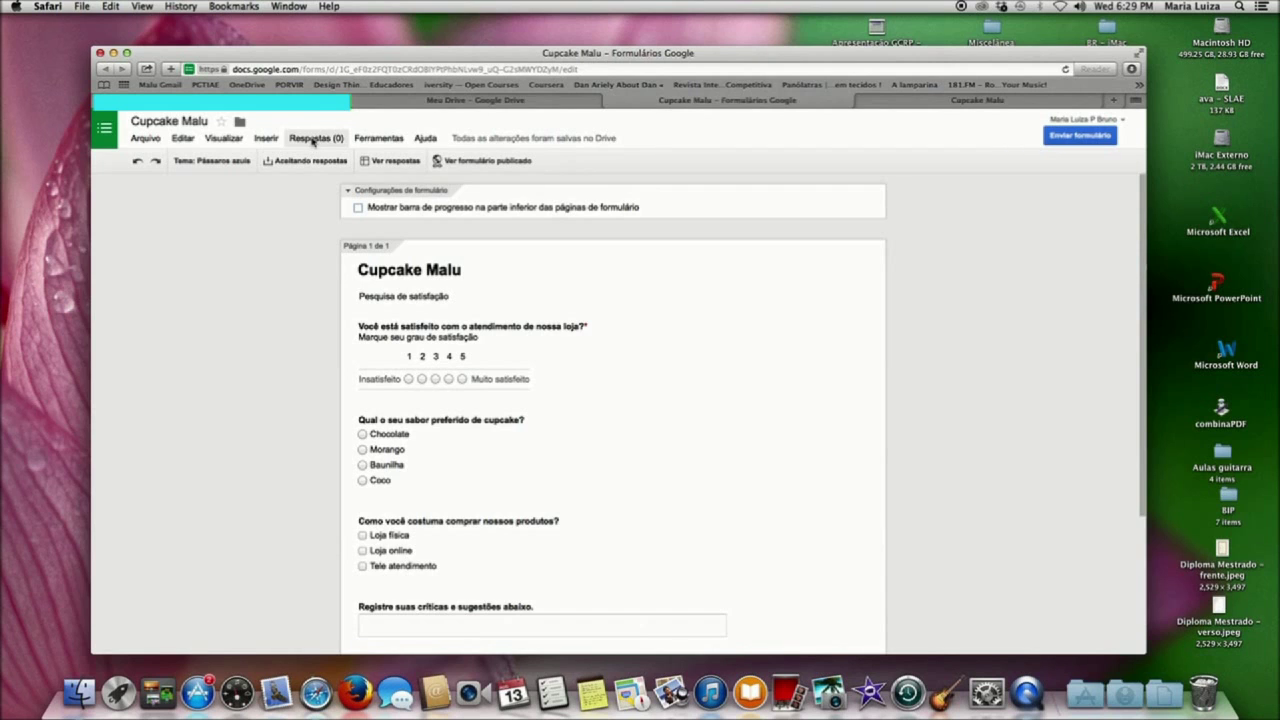
Go to yahoo.com.br in a new tab, open the Cupcake Malu e-mail in Yahoo Mail, and open its survey form
click(1114, 101)
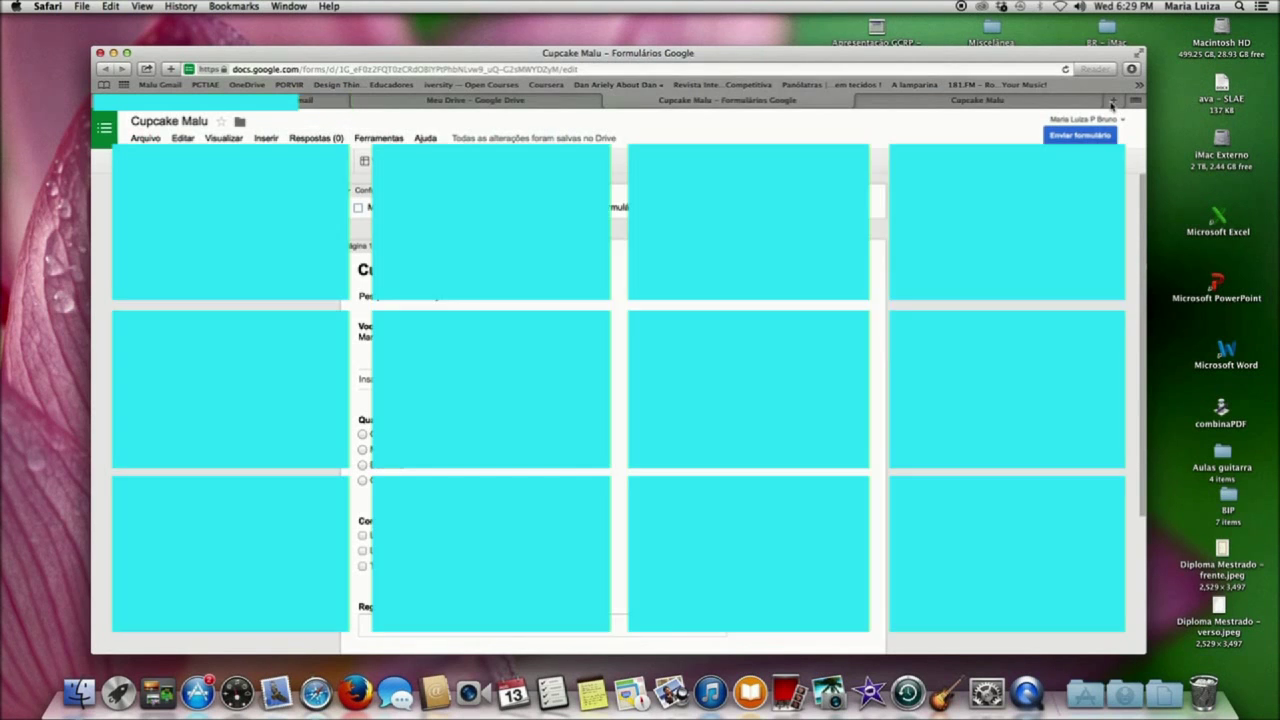
text(yahoo.com.br — Yahoo Brasil)
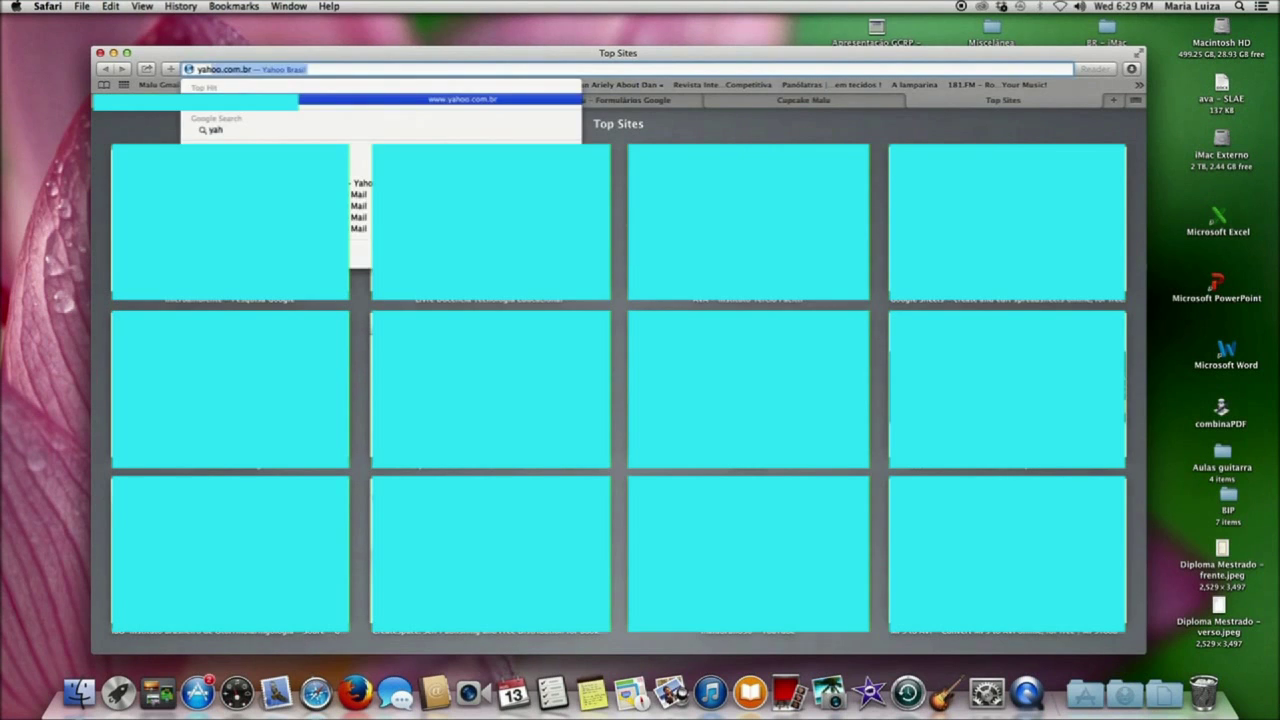
key(Return)
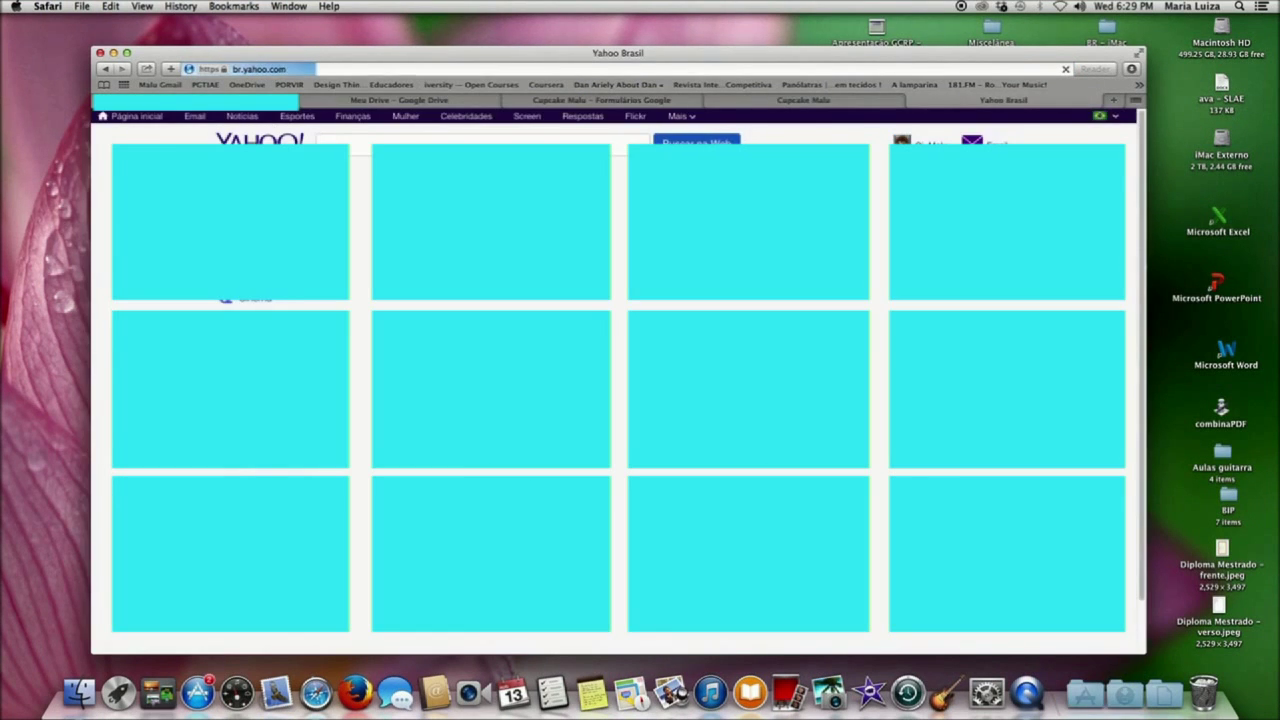
click(443, 223)
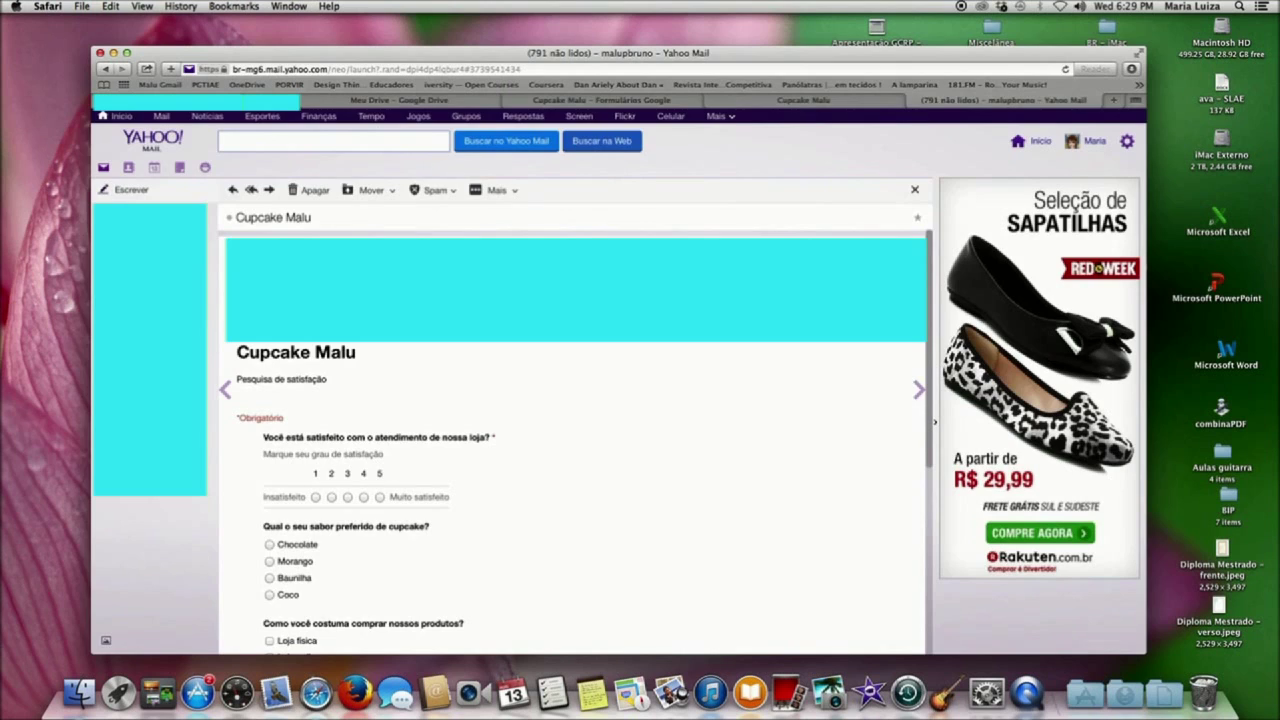
click(397, 329)
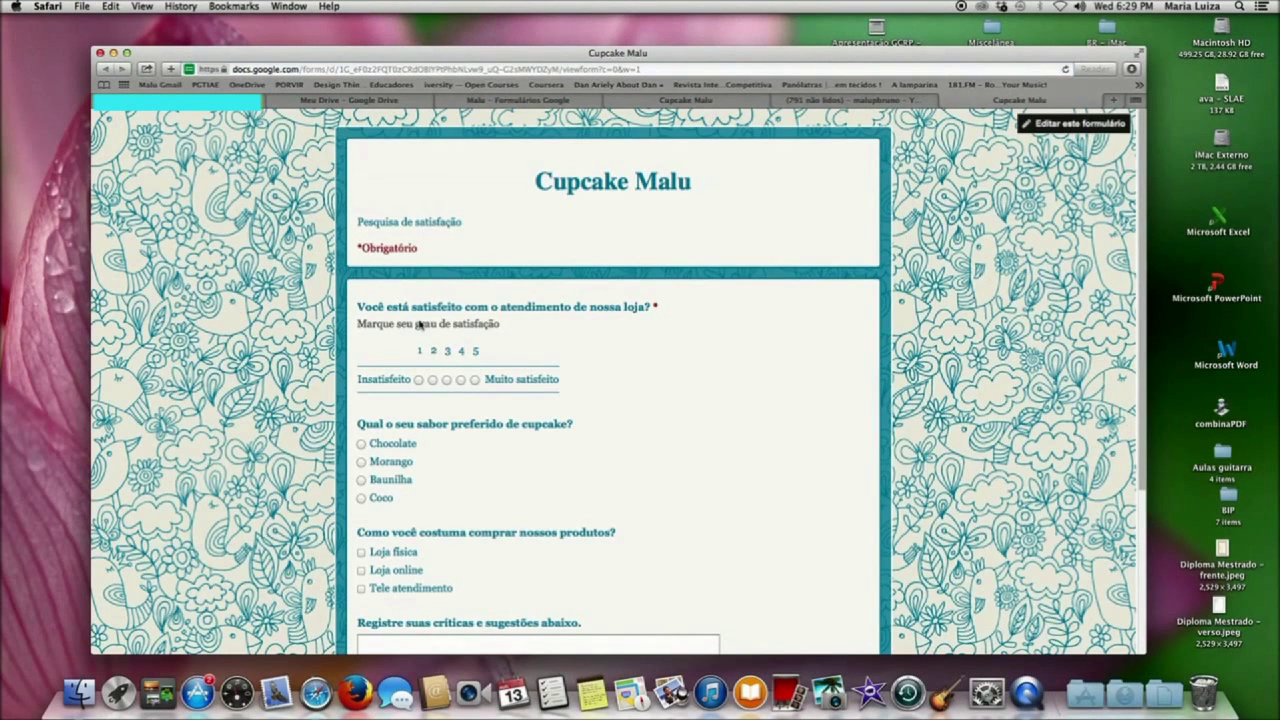
Answer the survey with satisfaction 4, flavour Baunilha, purchase via Loja física and the comment "Tudo maravilhoso!", and submit it
click(460, 380)
scroll(421, 416, down, 1)
scroll(421, 416, down, 2)
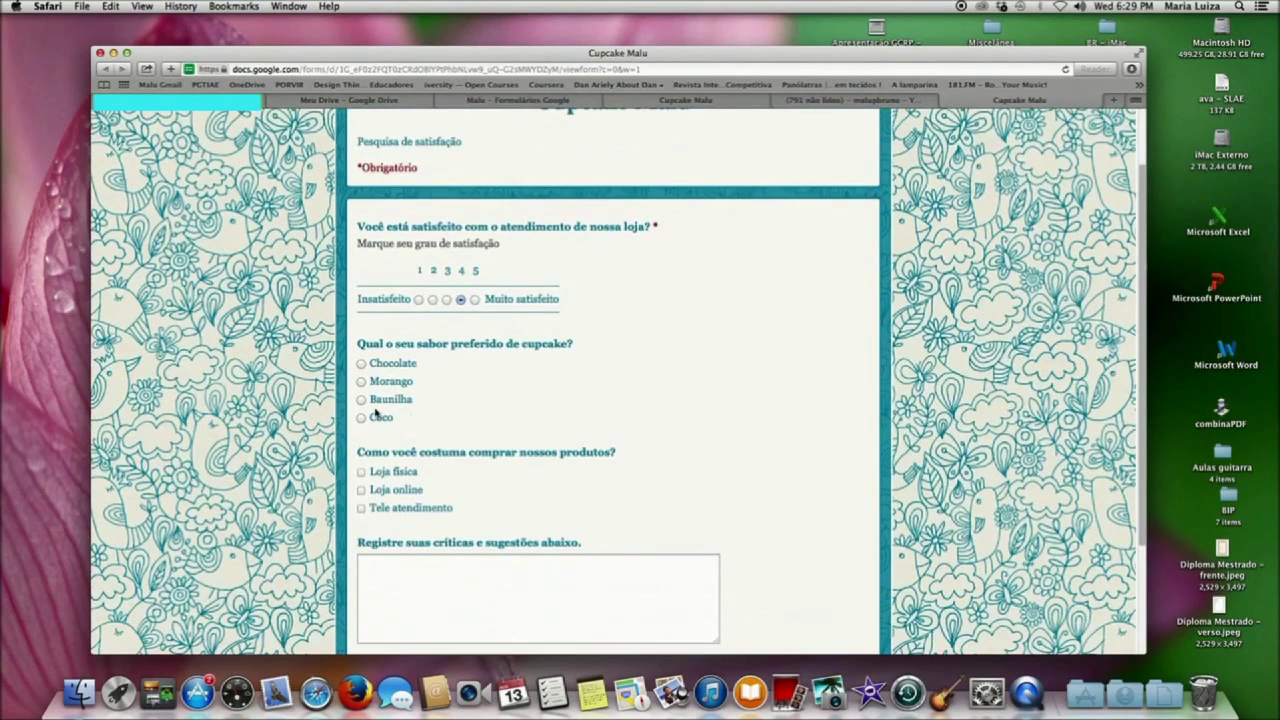
click(361, 399)
scroll(355, 390, down, 5)
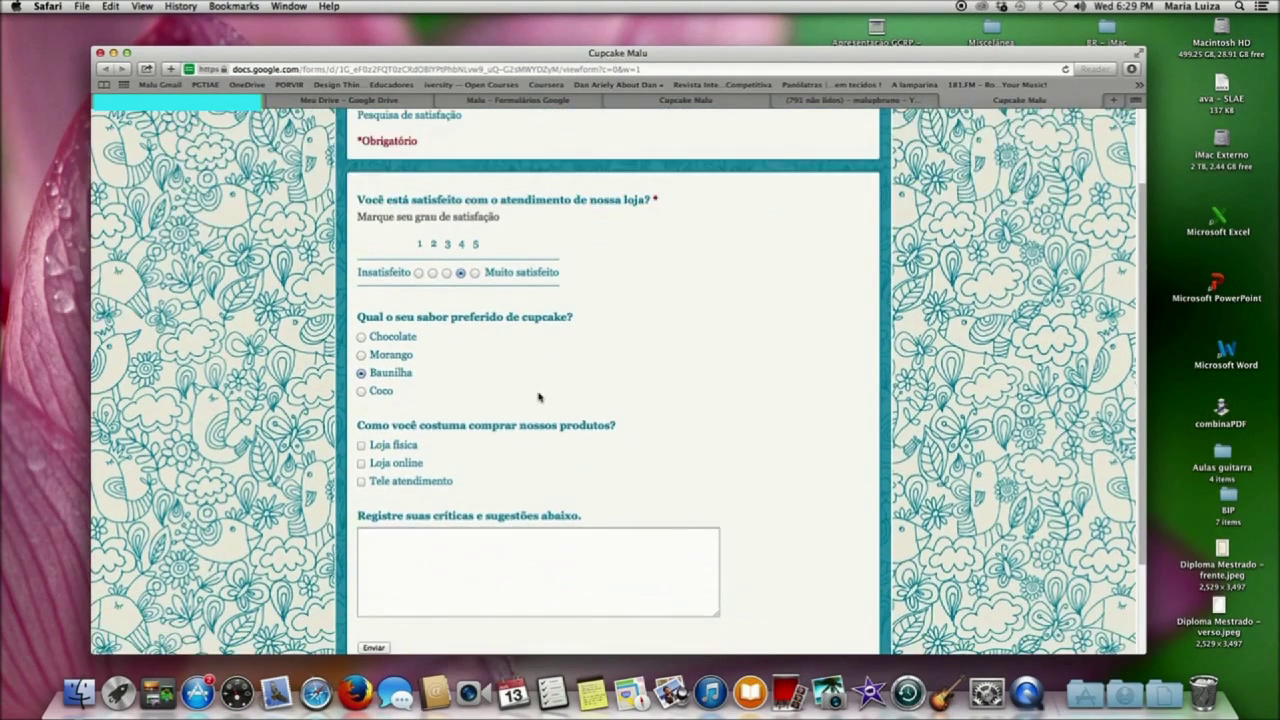
click(362, 338)
scroll(439, 405, down, 1)
click(438, 406)
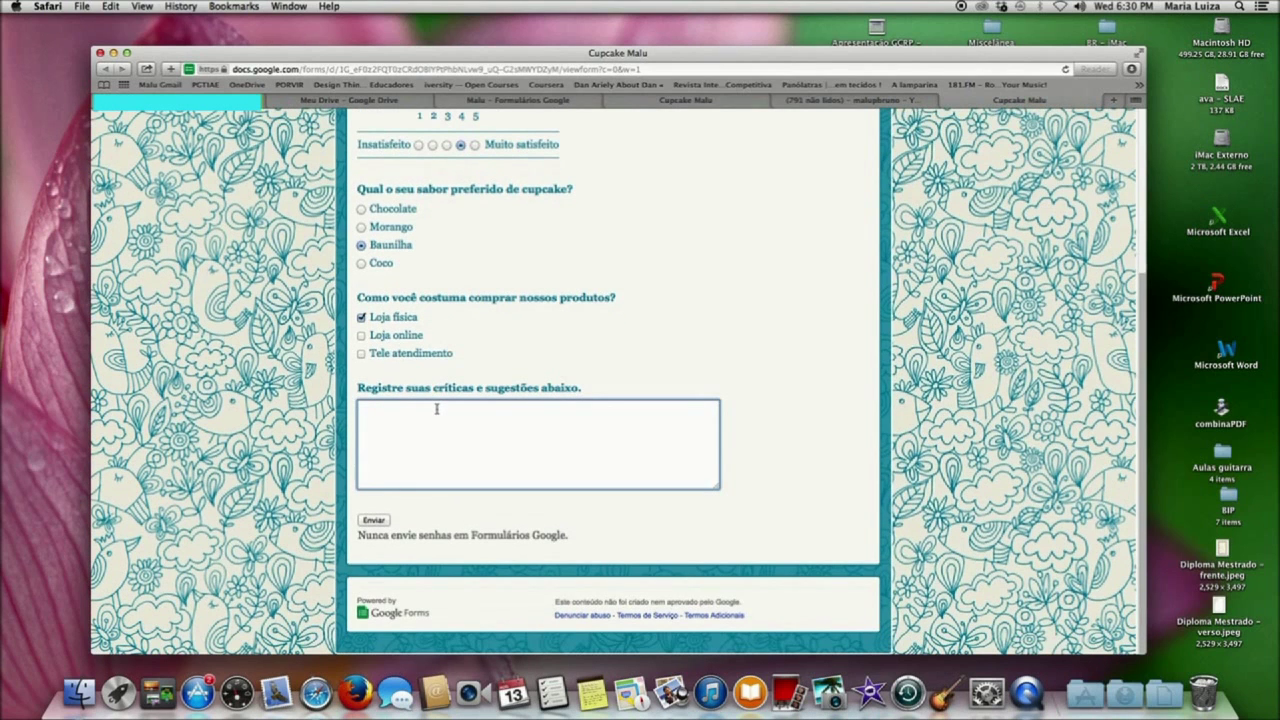
text(Tudo maravilhoso!)
click(373, 520)
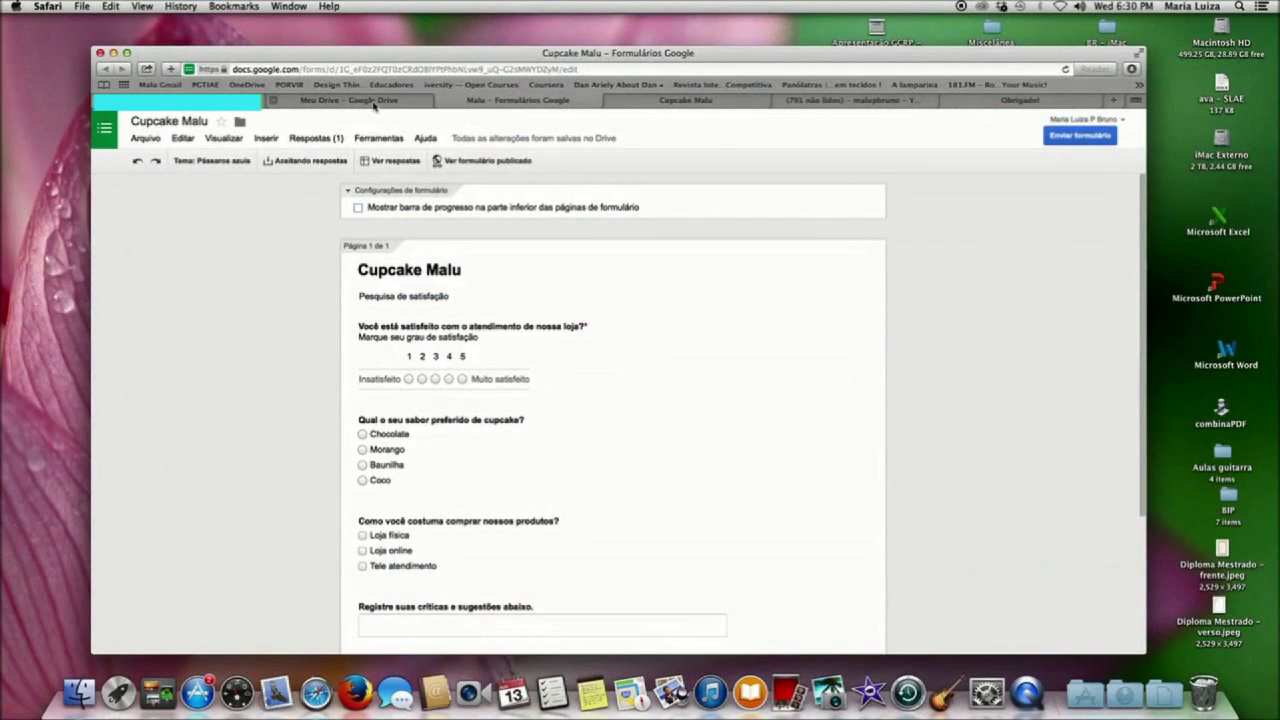
Open the Cupcake Malu form from the Google Drive file list
click(374, 102)
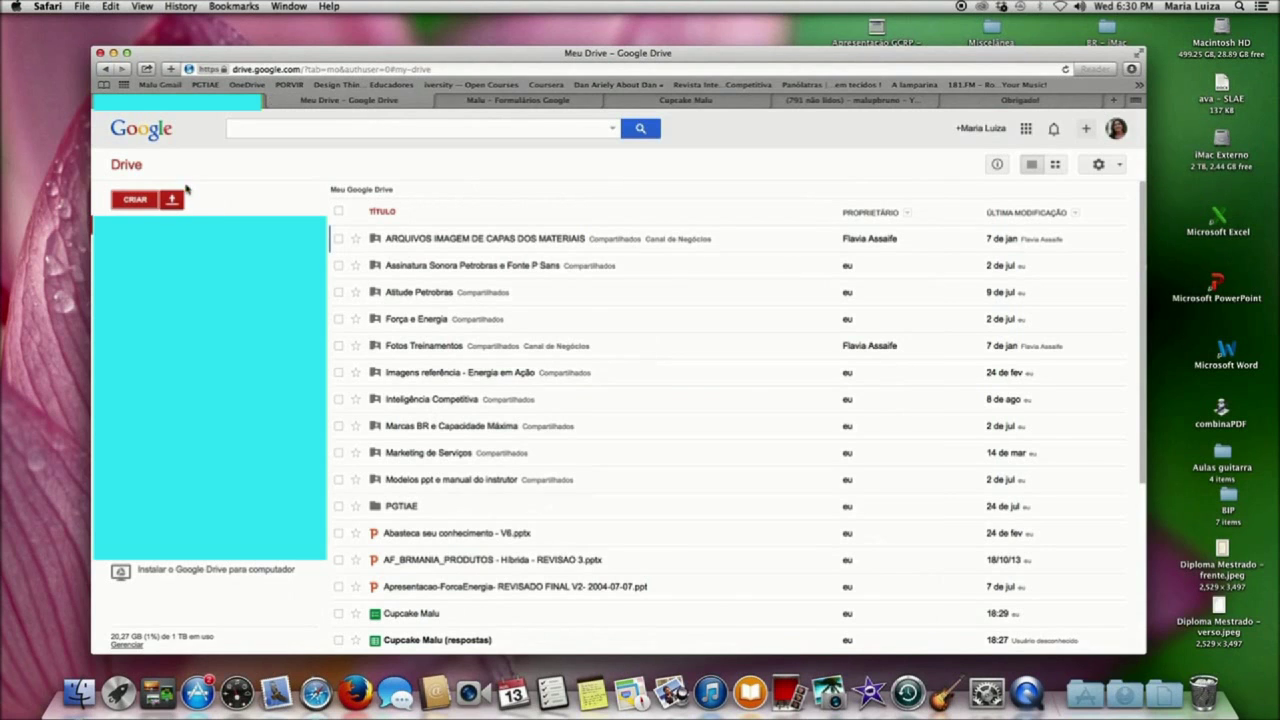
scroll(397, 545, down, 3)
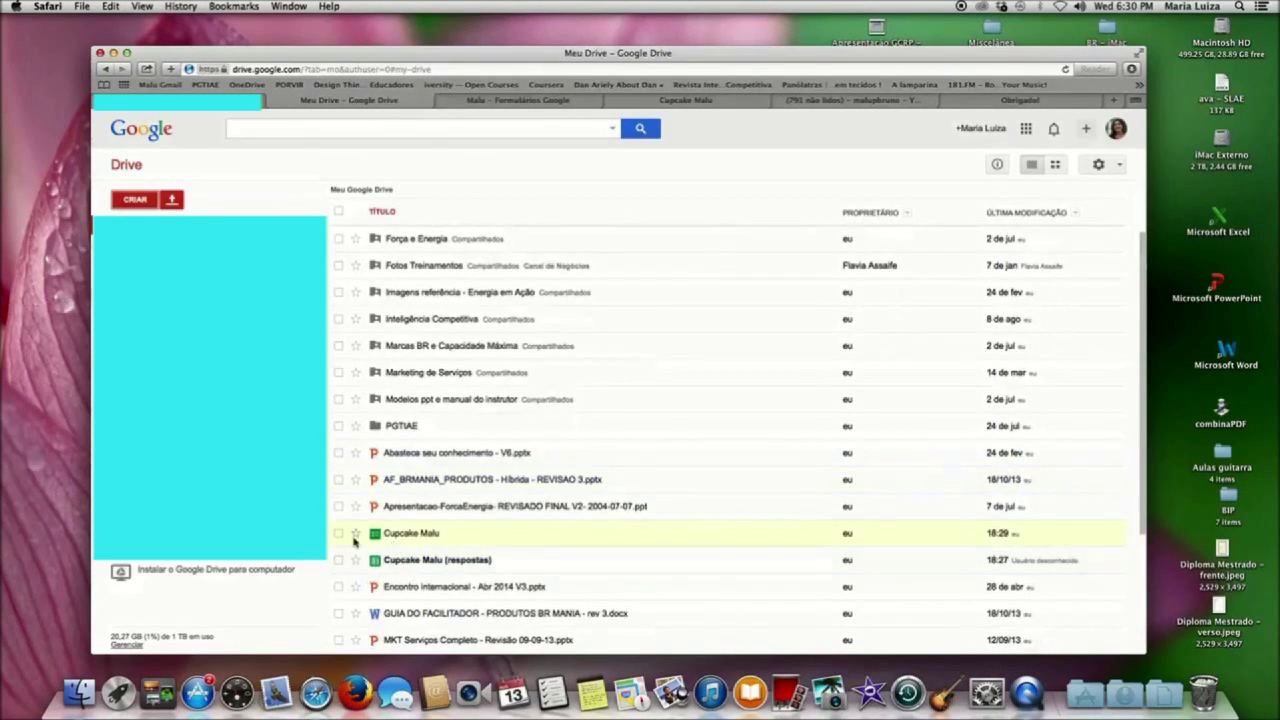
click(421, 538)
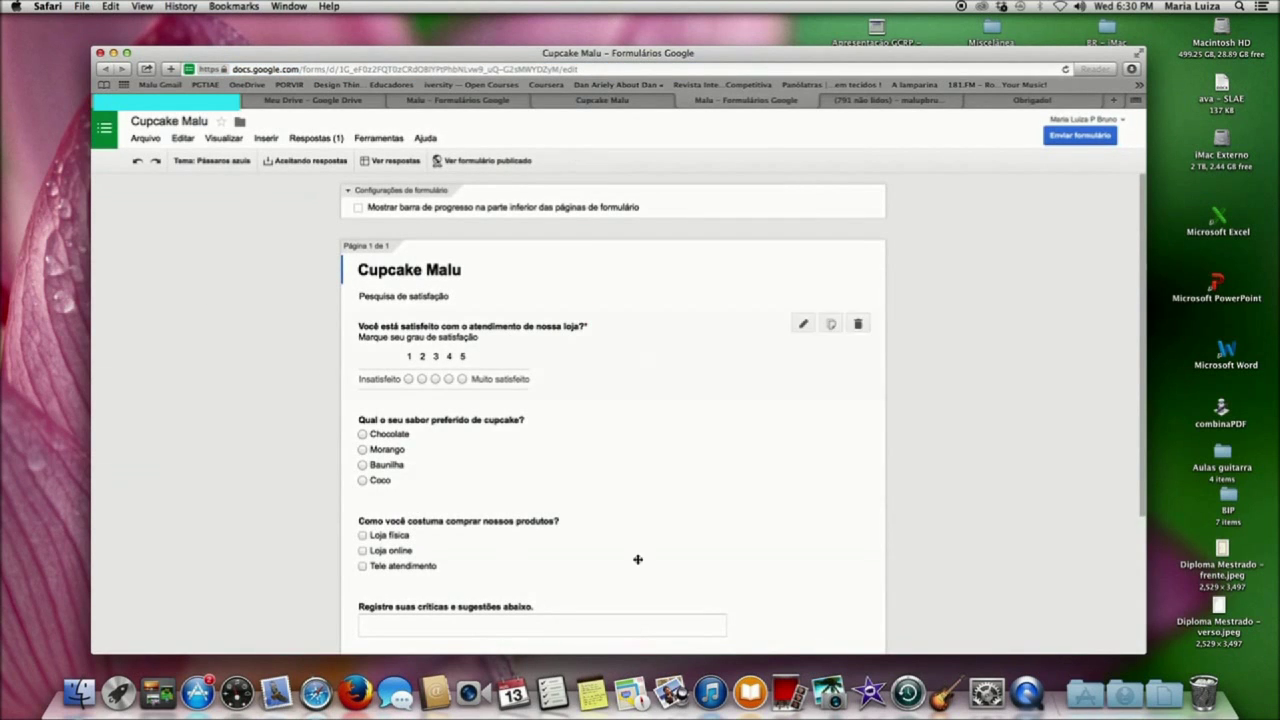
Display the summary of responses and examine the charts for each question, the written comment and the daily response graph
click(317, 140)
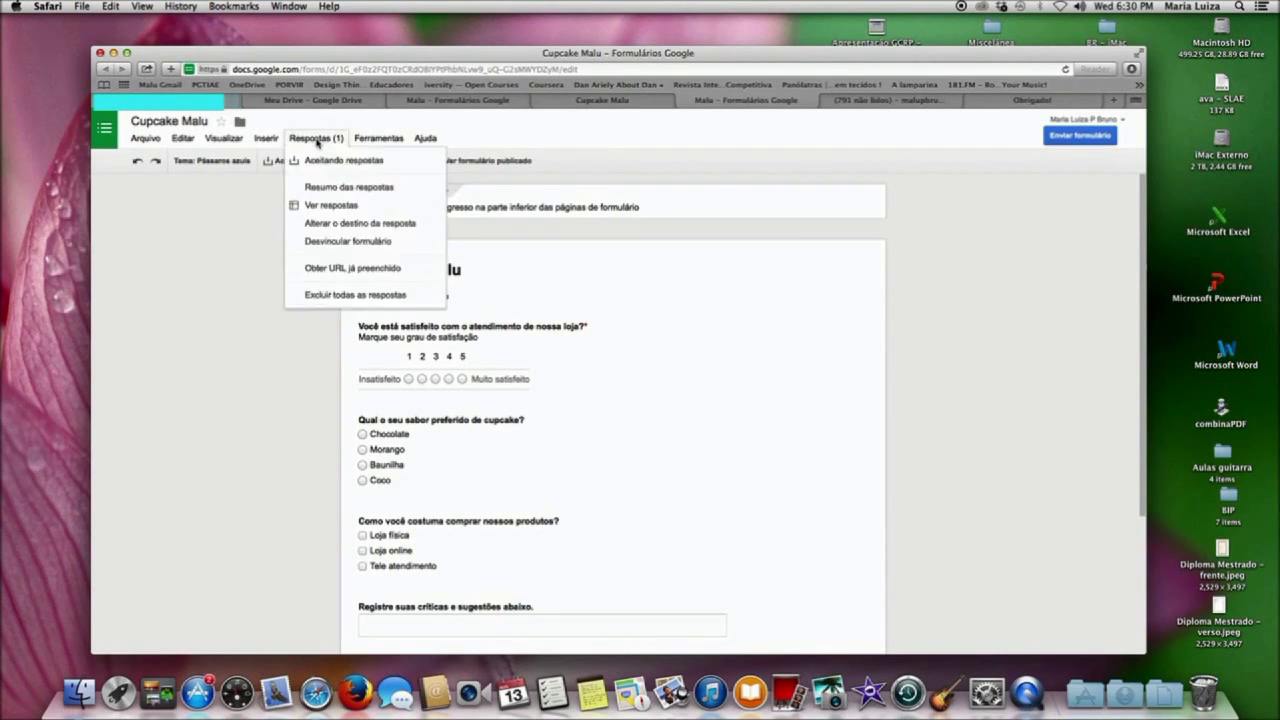
click(349, 188)
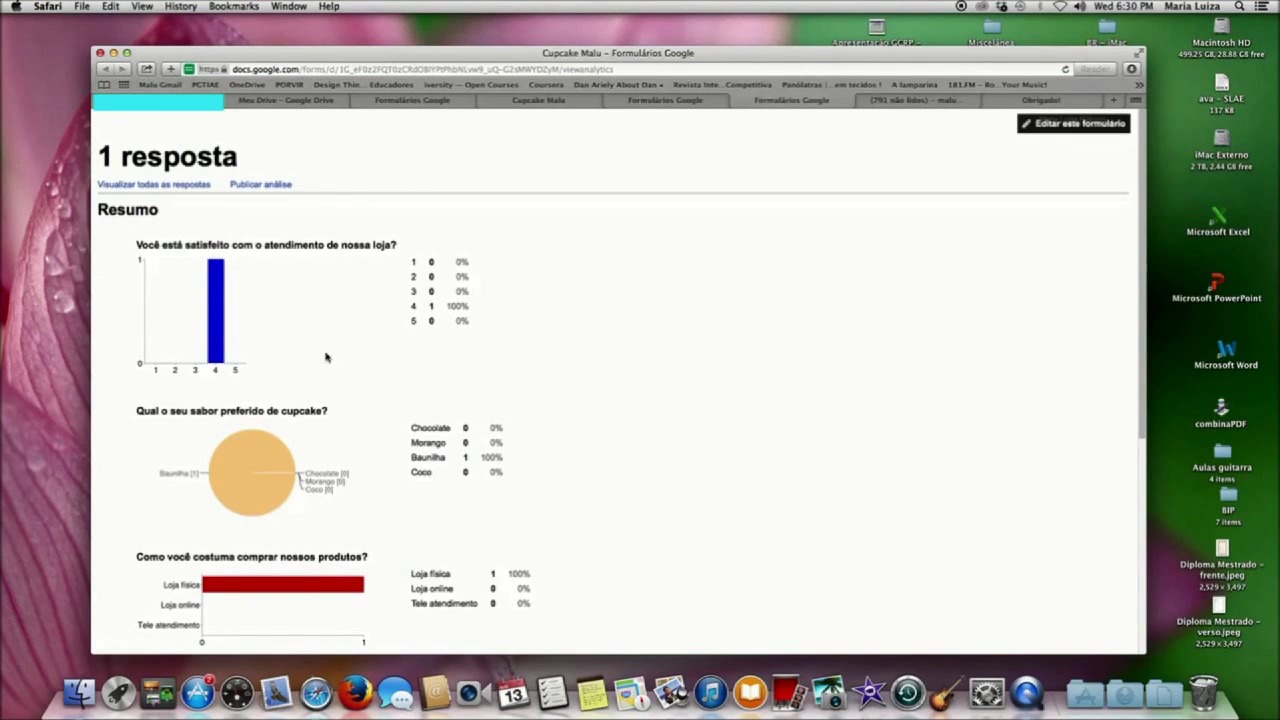
scroll(328, 358, down, 1)
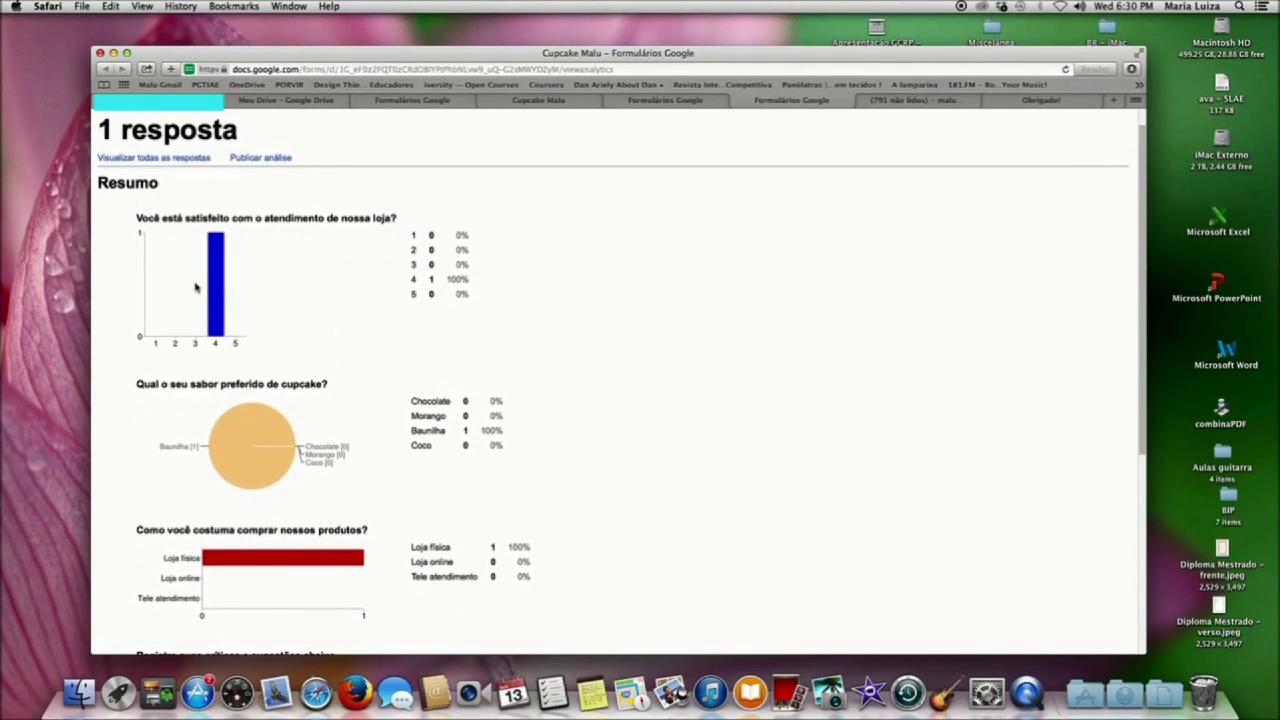
scroll(327, 380, down, 3)
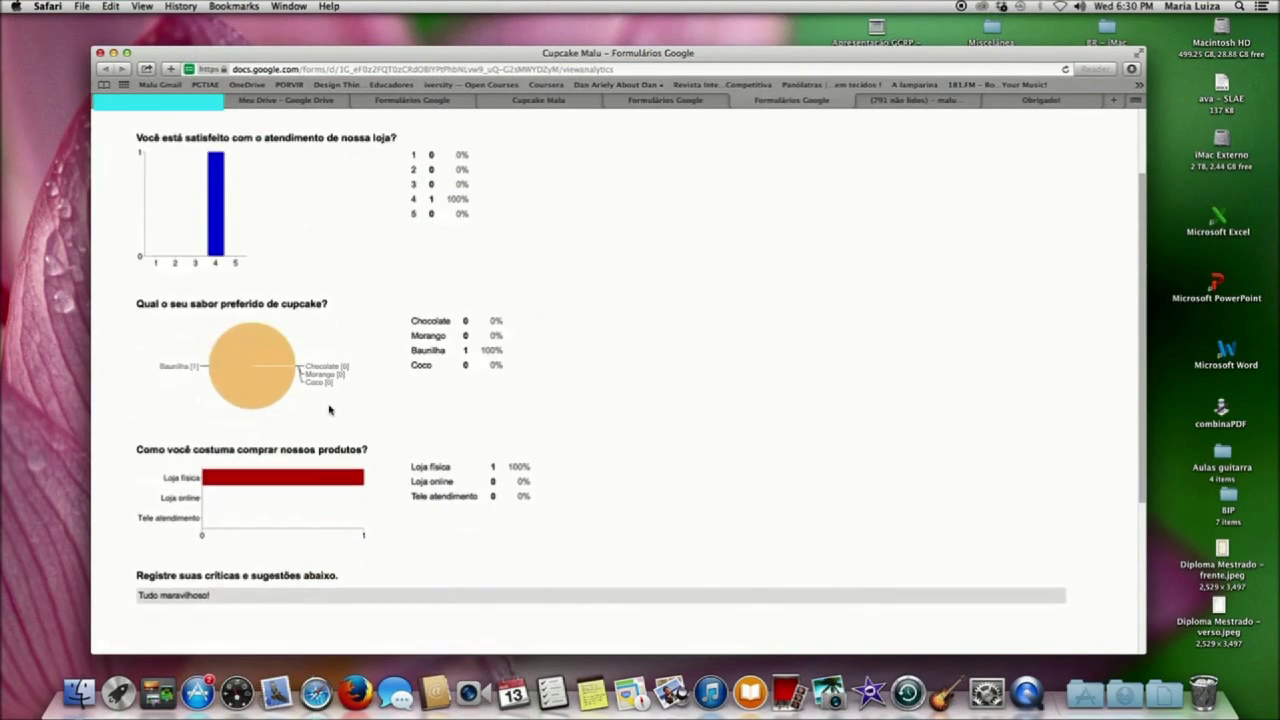
scroll(328, 412, down, 3)
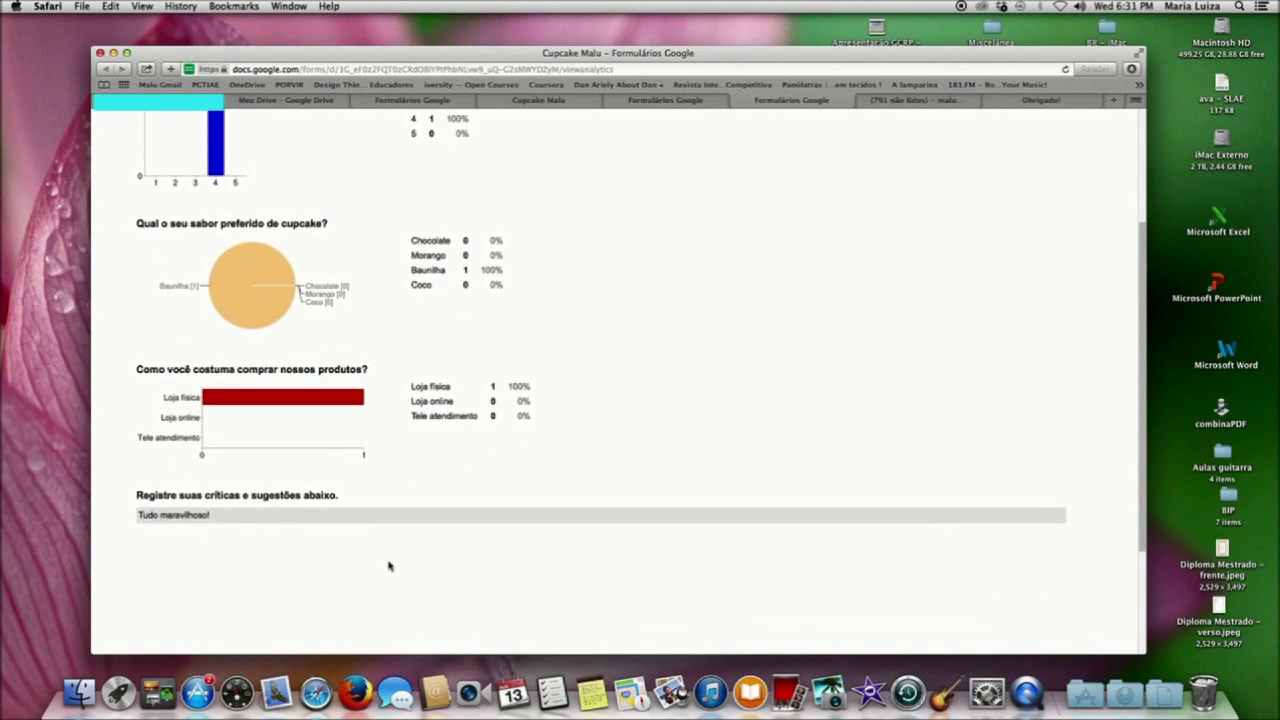
scroll(389, 564, down, 5)
scroll(330, 480, down, 1)
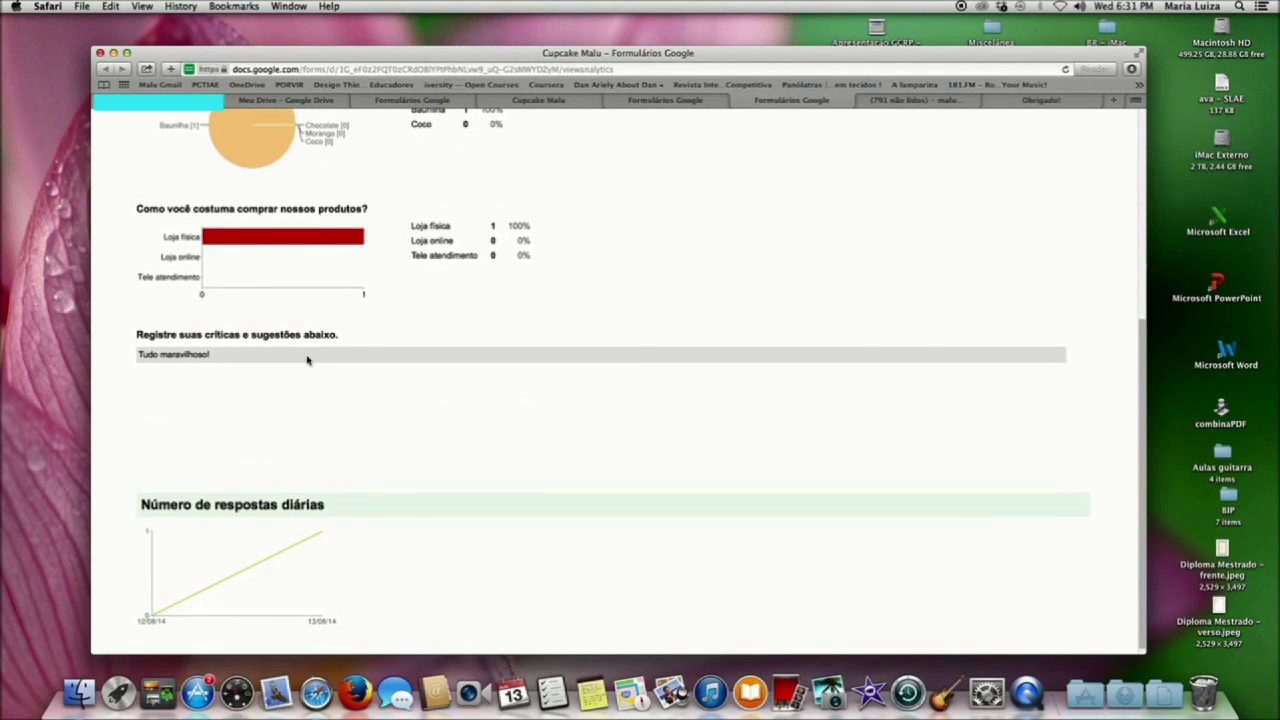
scroll(360, 450, up, 1)
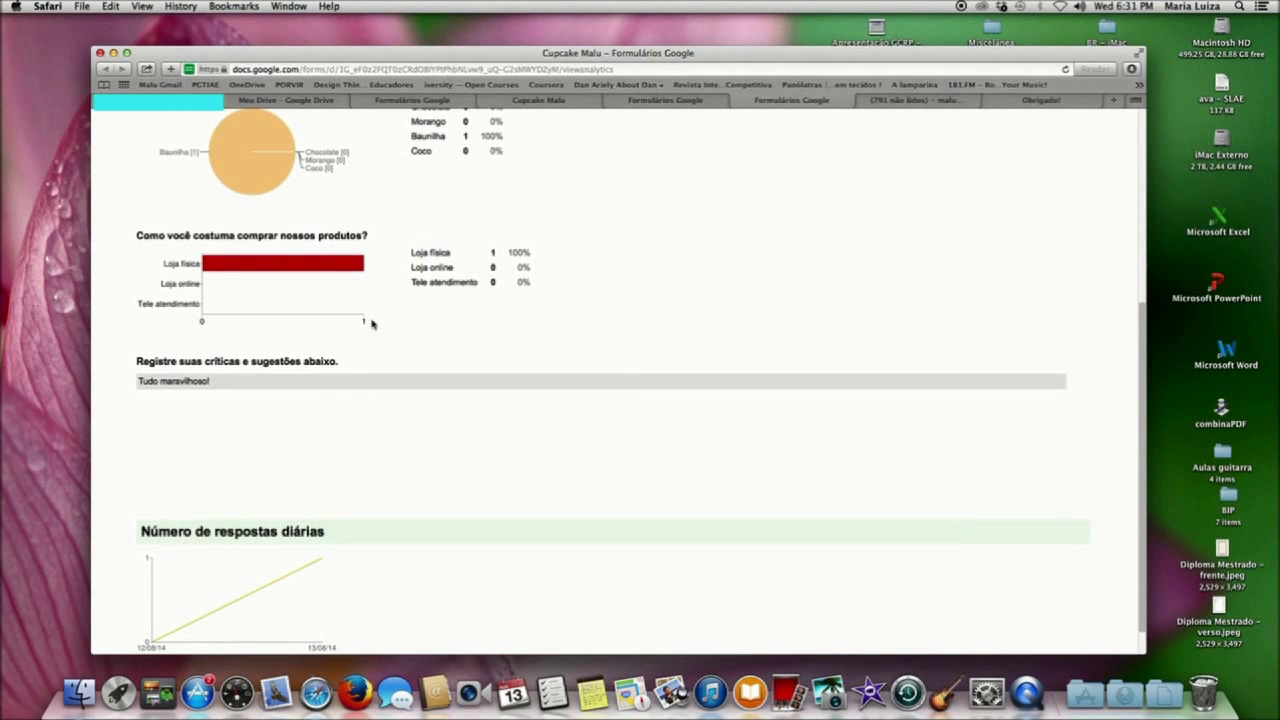
scroll(370, 461, down, 1)
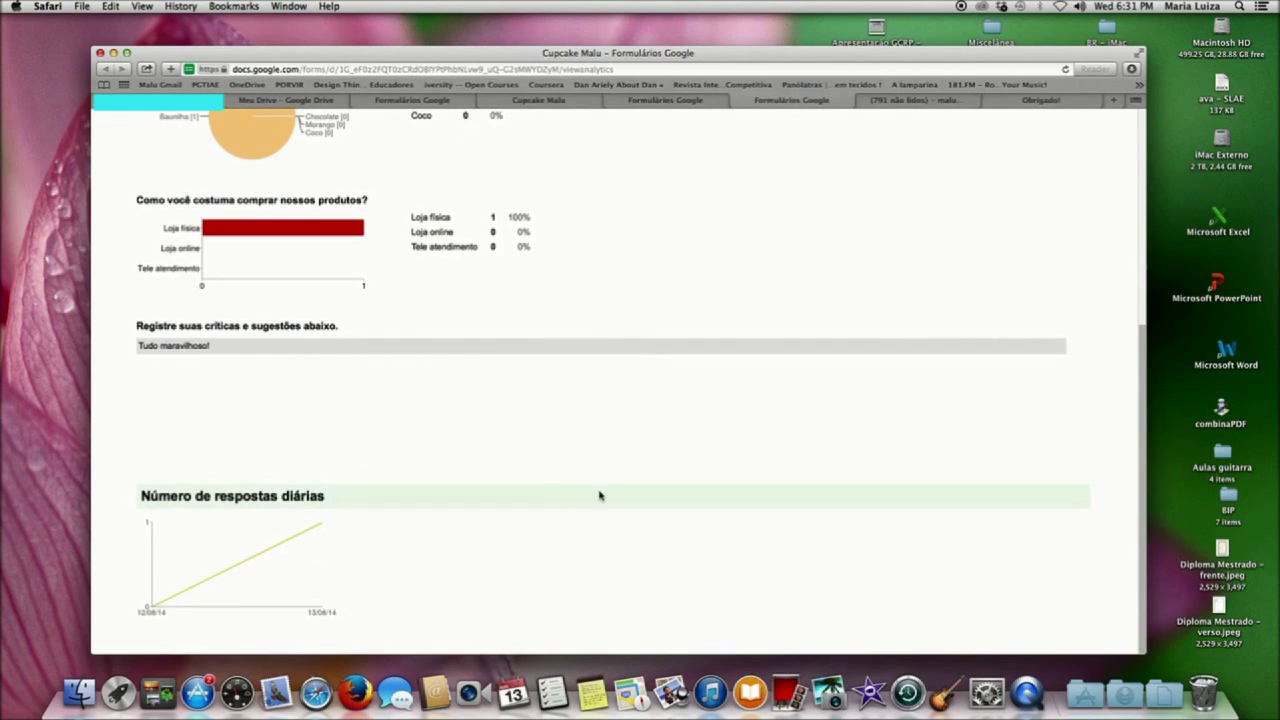
scroll(494, 449, up, 10)
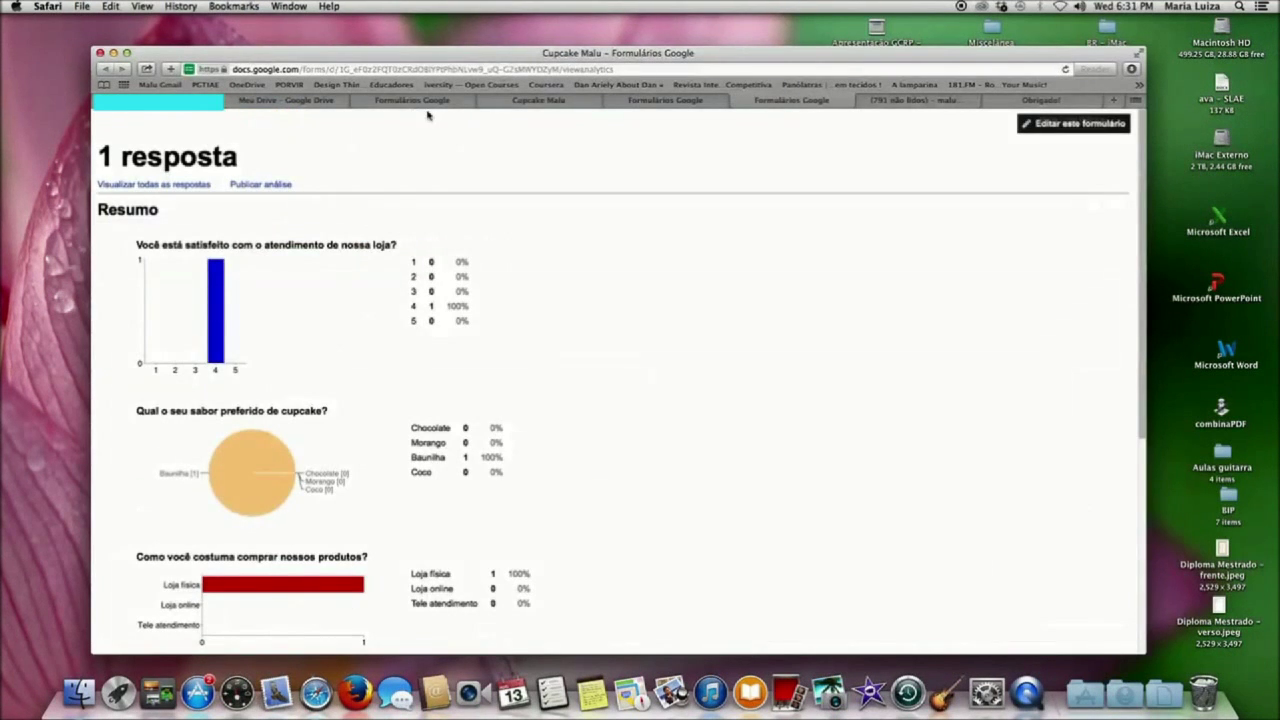
View the individual responses in the form's linked spreadsheet and return to the form editor
click(712, 106)
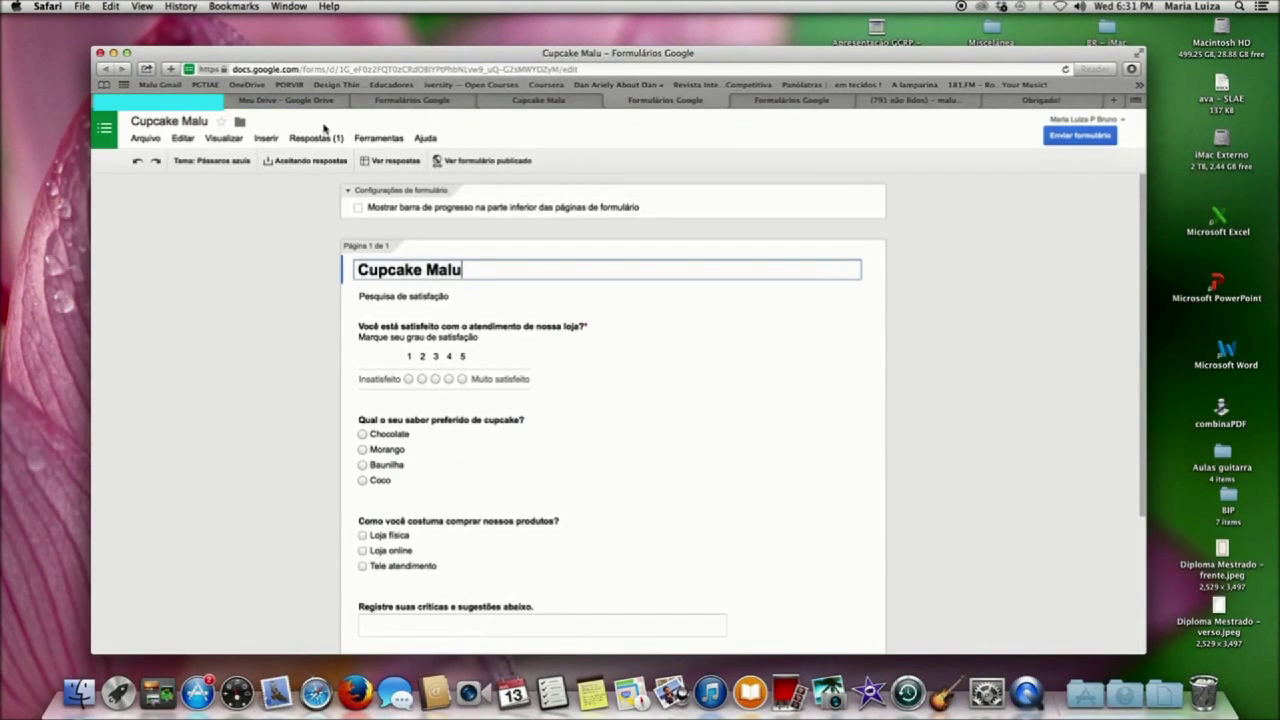
click(316, 138)
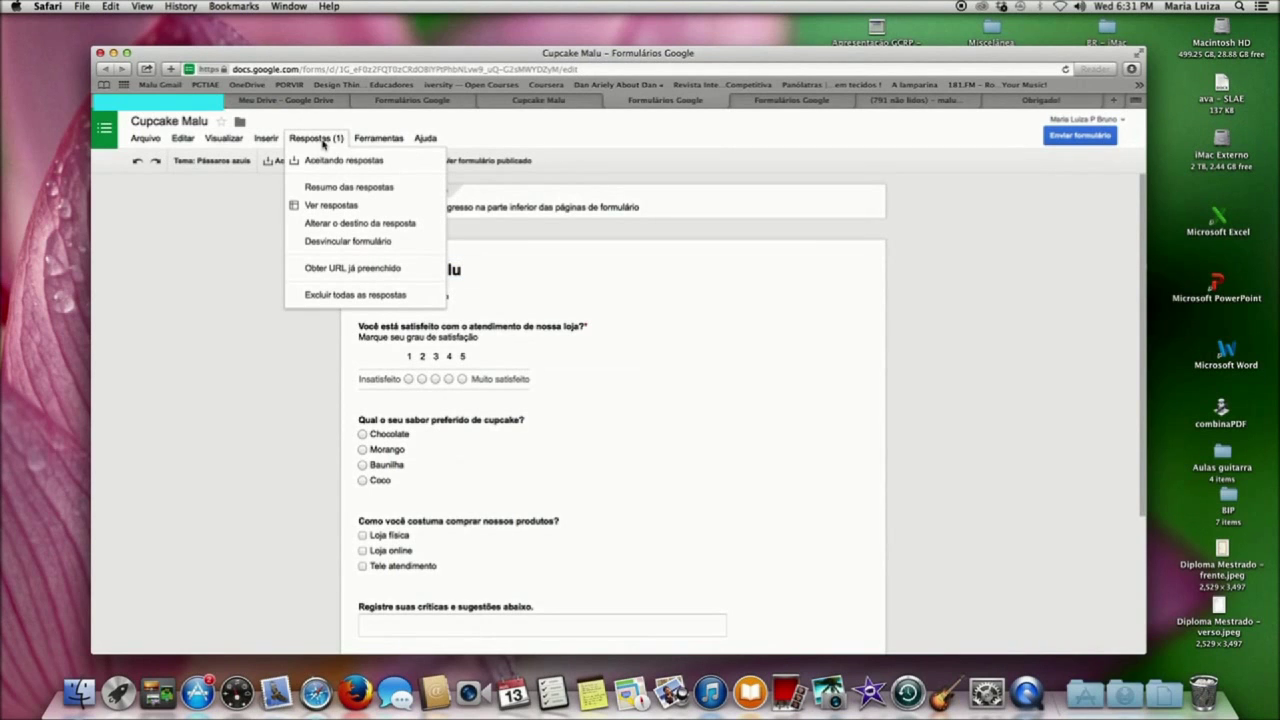
click(324, 206)
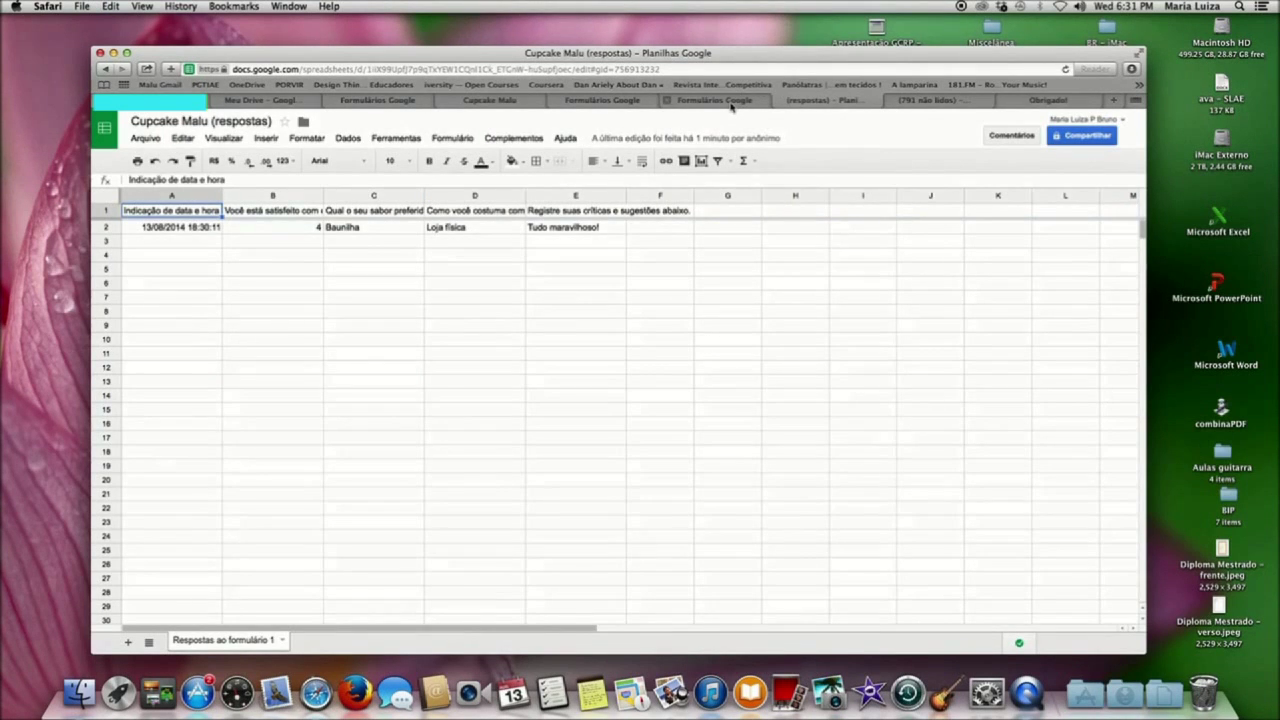
click(731, 106)
click(612, 106)
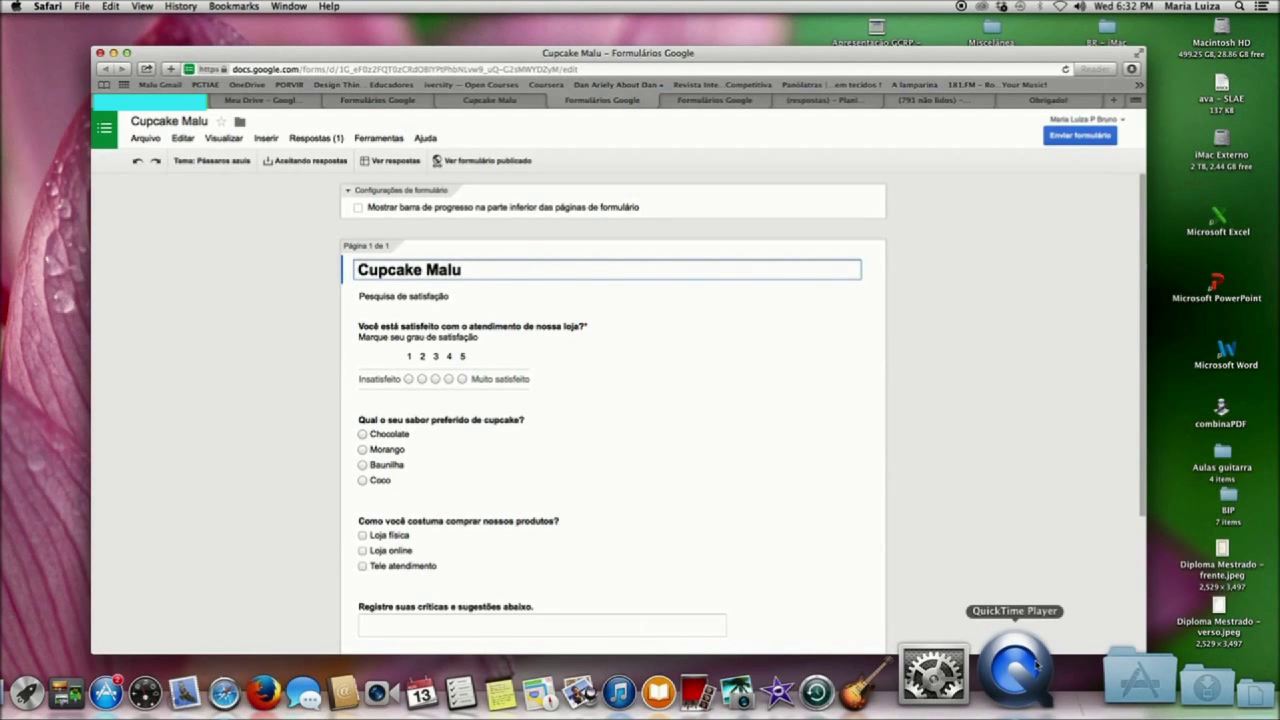
click(1020, 670)
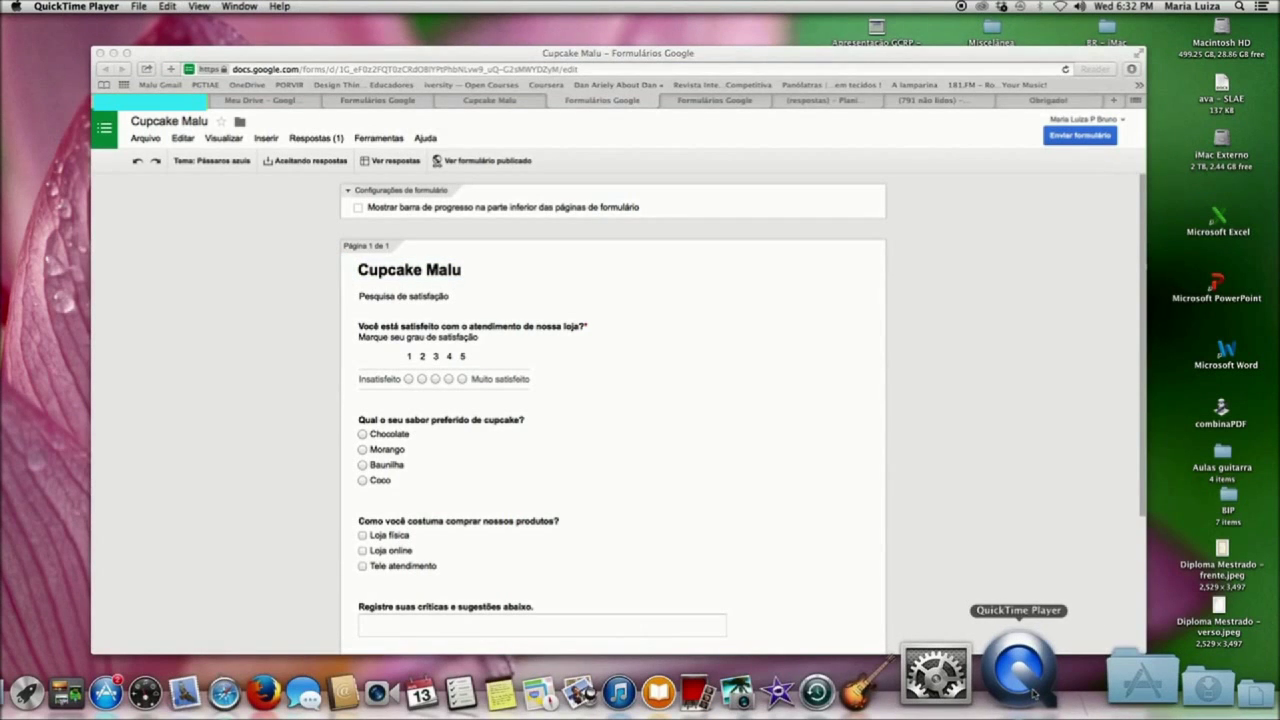
key(ctrl+super+n)
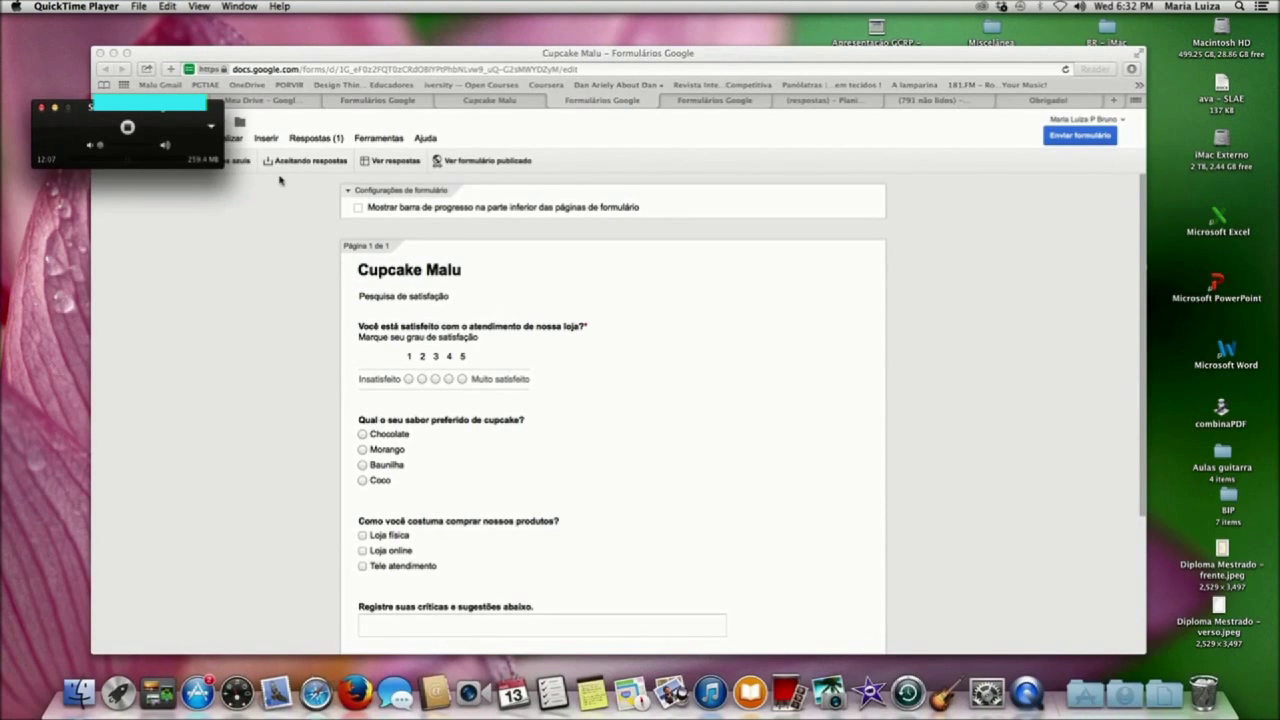
click(139, 7)
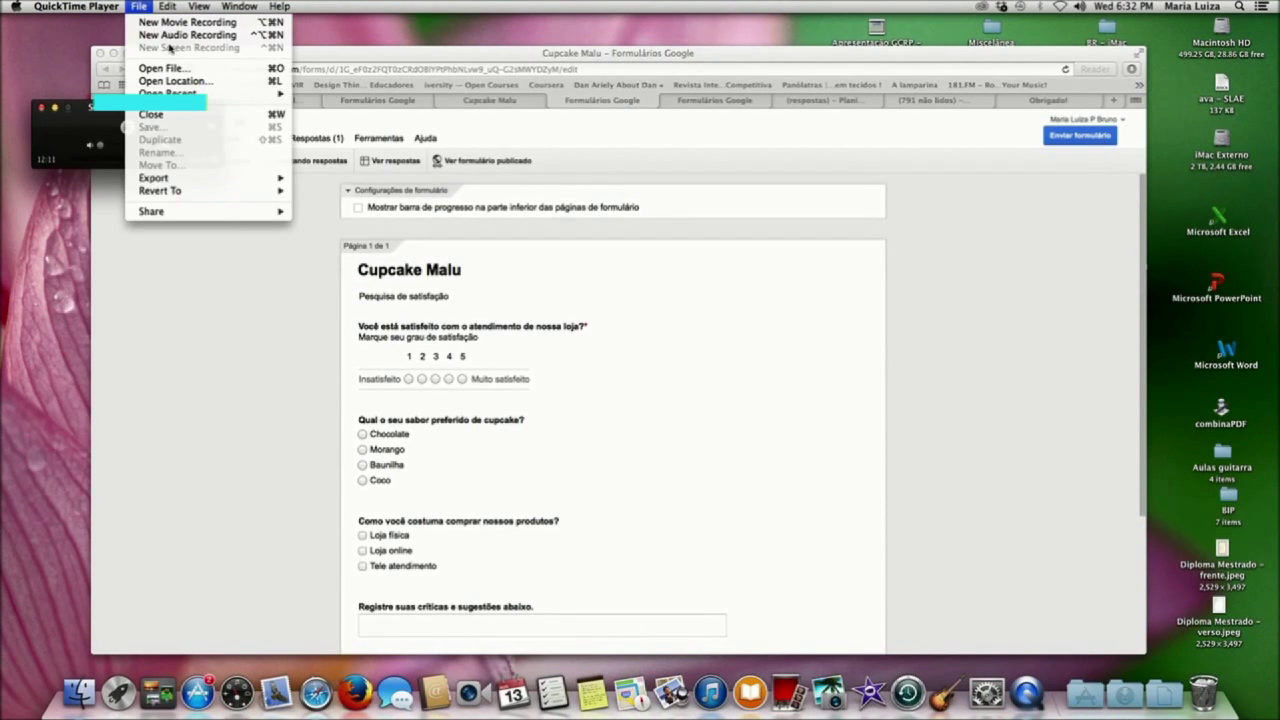
click(142, 7)
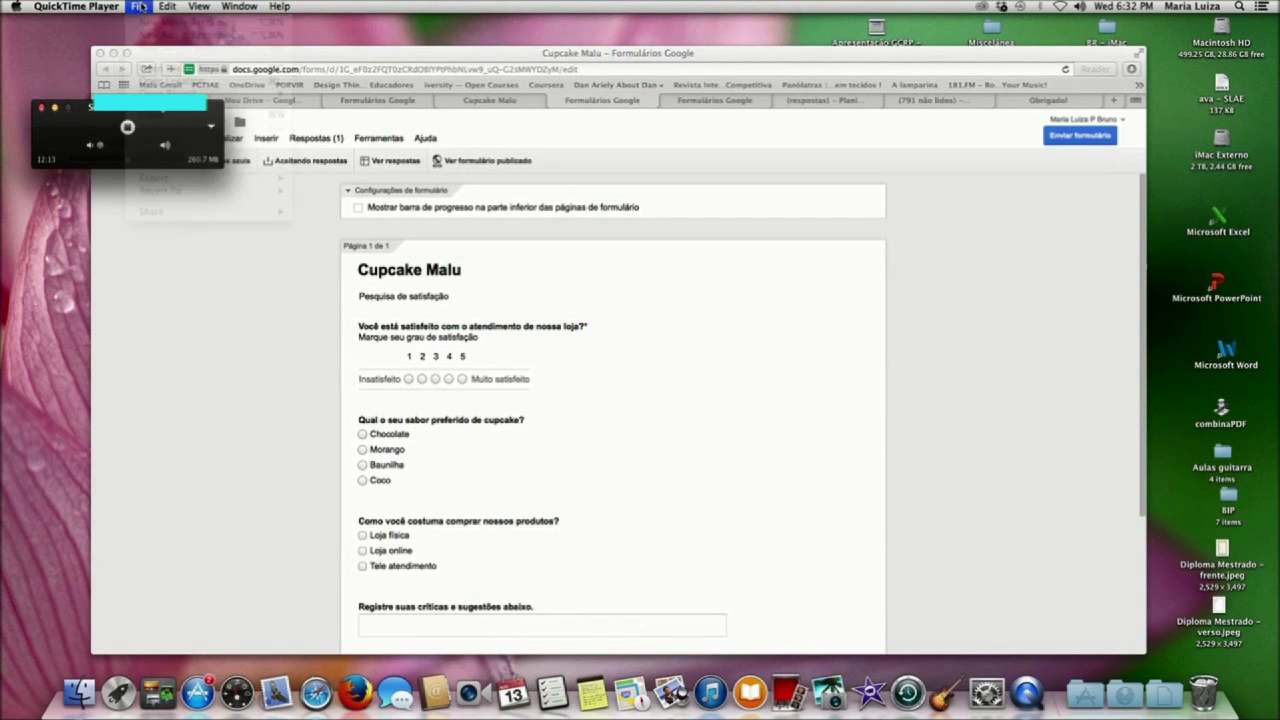